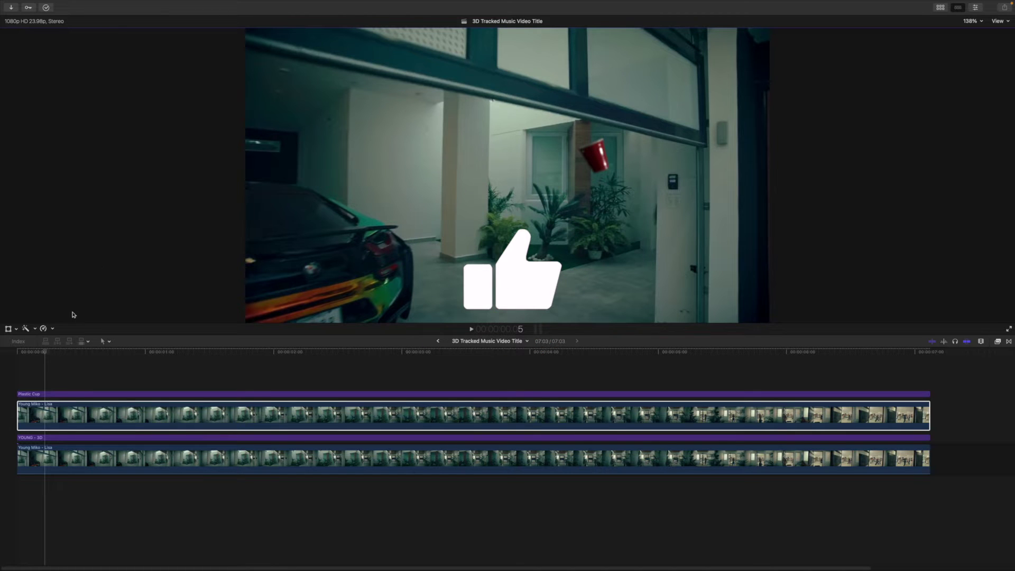
# Step: Play the 3D Tracked Music Video Title project from near its start to preview the tracked title and cup
pyautogui.click(46, 351)
pyautogui.moveTo(44, 352)
pyautogui.mouseDown()
pyautogui.moveTo(58, 354)
pyautogui.moveTo(46, 355)
pyautogui.mouseUp()
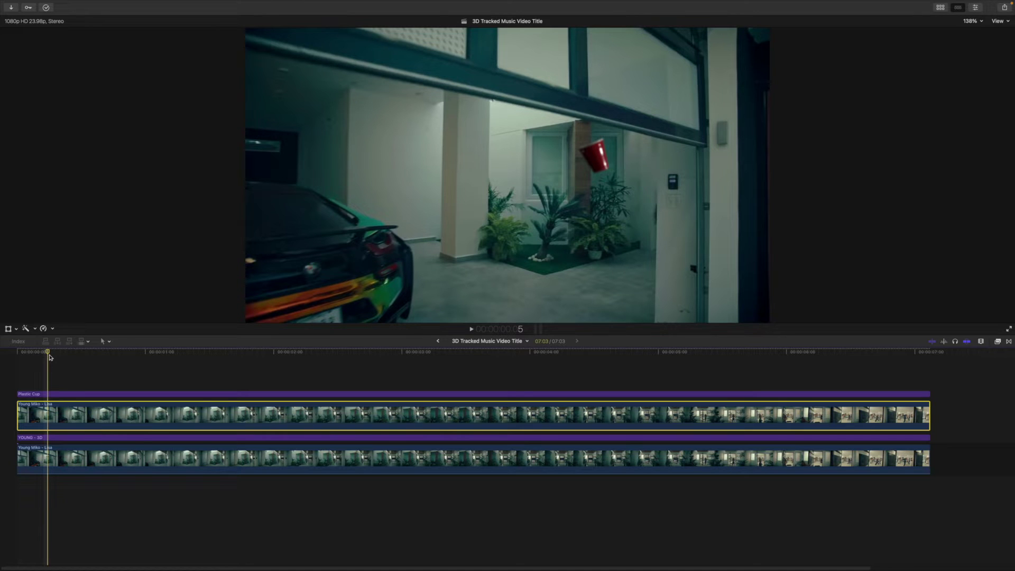
pyautogui.press('space')
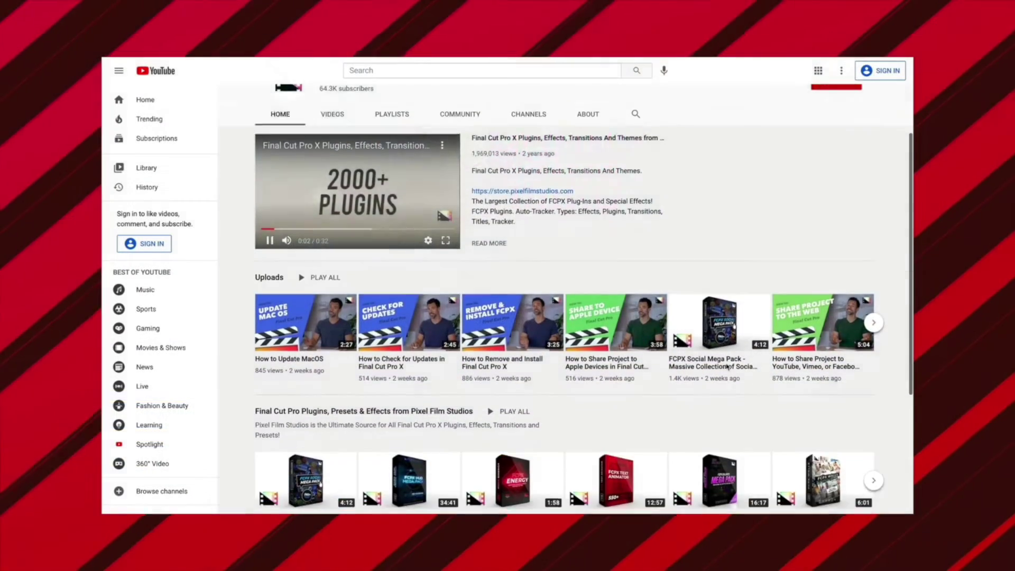
# Step: Browse the Pixel Film Studios YouTube channel's playlists and look through its comprehensive Final Cut Pro X tutorial list
pyautogui.scroll(-5, 727, 366)
pyautogui.scroll(10, 727, 366)
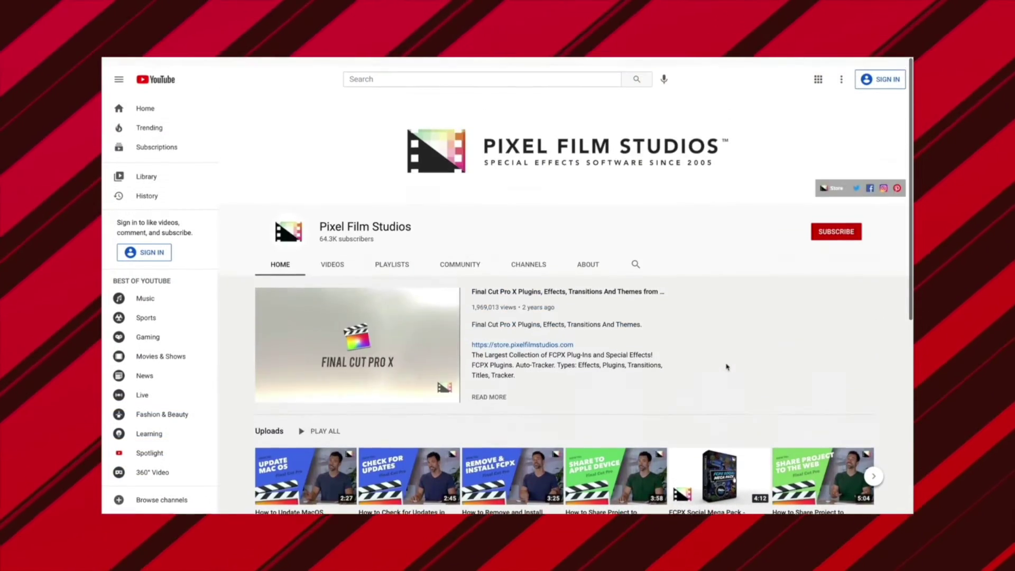
pyautogui.click(394, 256)
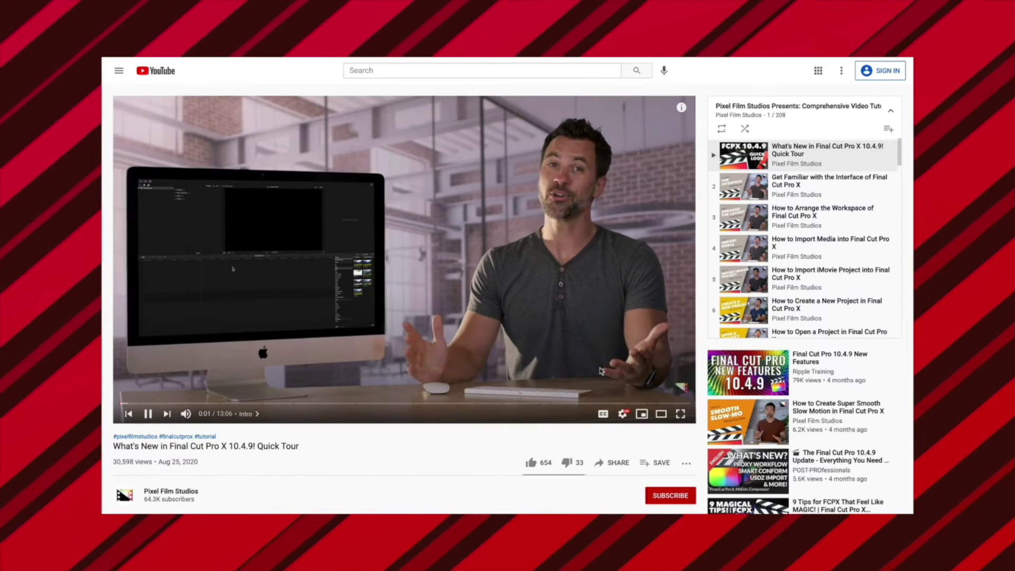
pyautogui.scroll(-15, 777, 252)
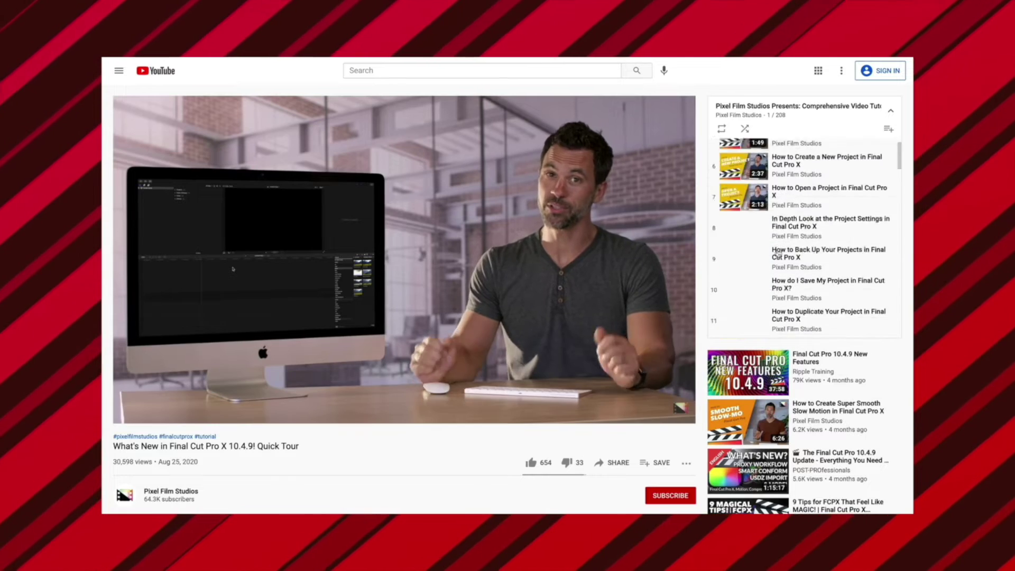
pyautogui.scroll(5, 777, 253)
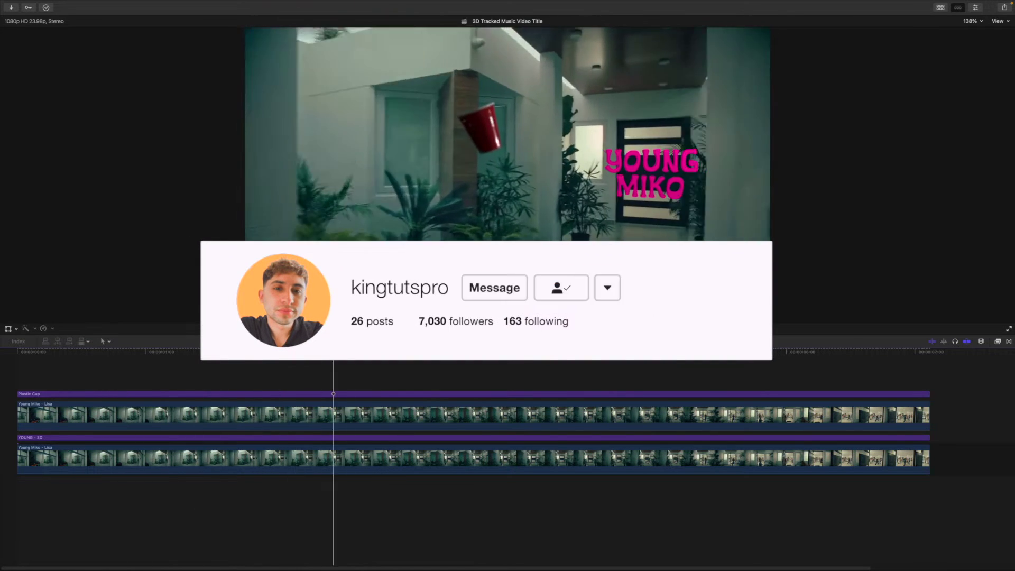
# Step: Apply the FCPX Auto Tracker 3D Analyzer effect to the video clip and close the effects browser
pyautogui.moveTo(333, 352); pyautogui.dragTo(221, 366)
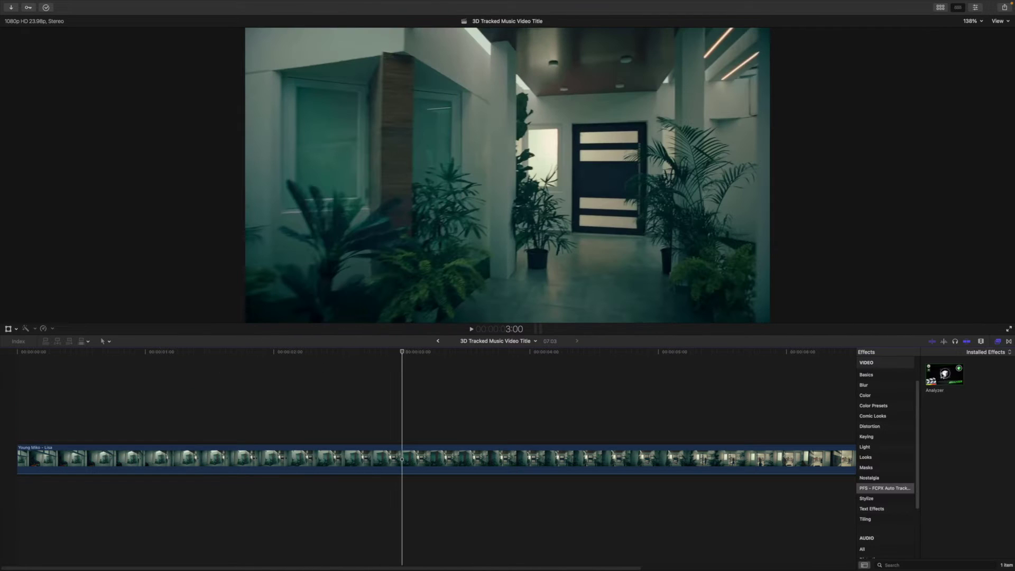
pyautogui.moveTo(944, 374); pyautogui.dragTo(540, 466)
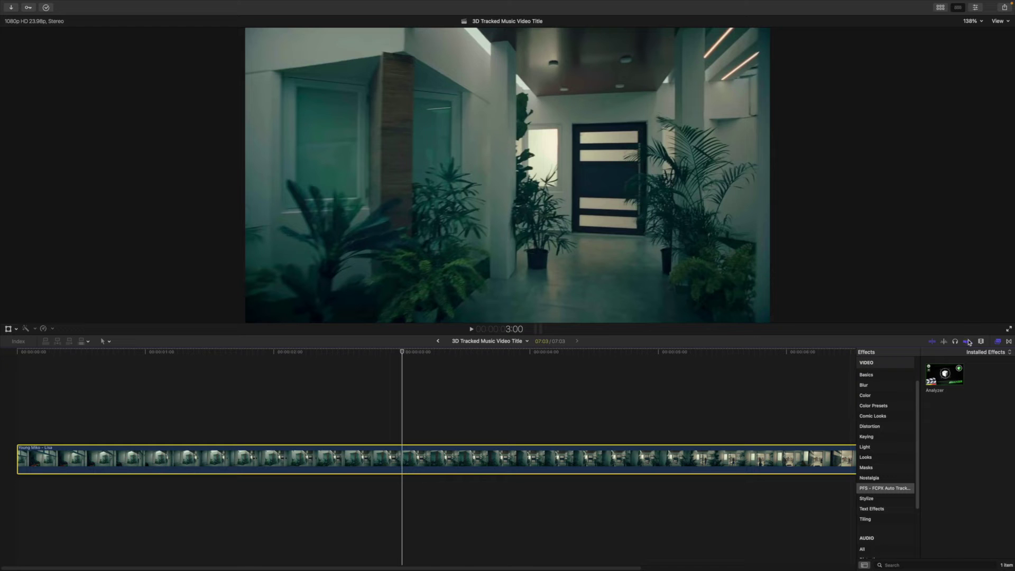
pyautogui.click(995, 341)
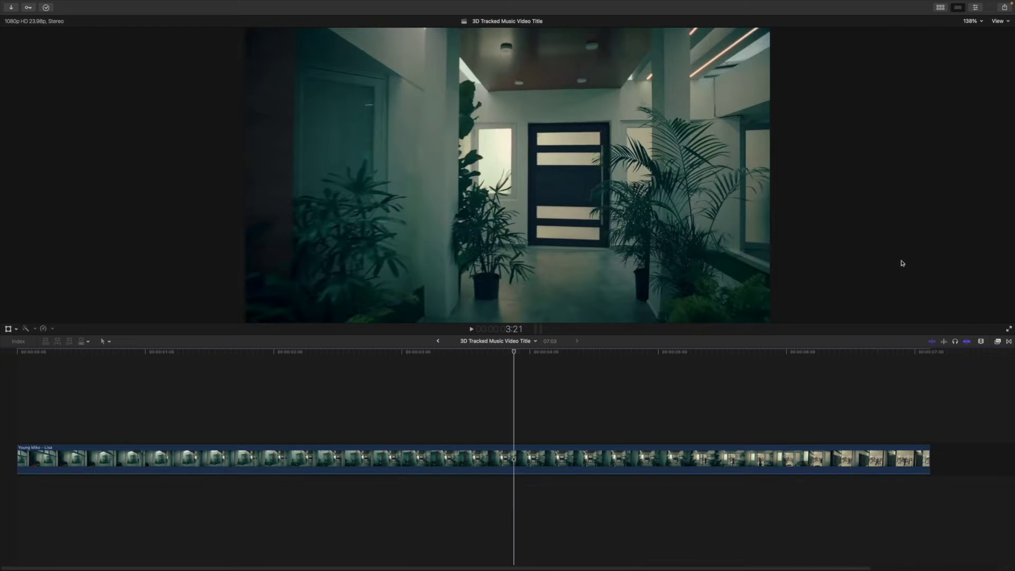
pyautogui.click(894, 454)
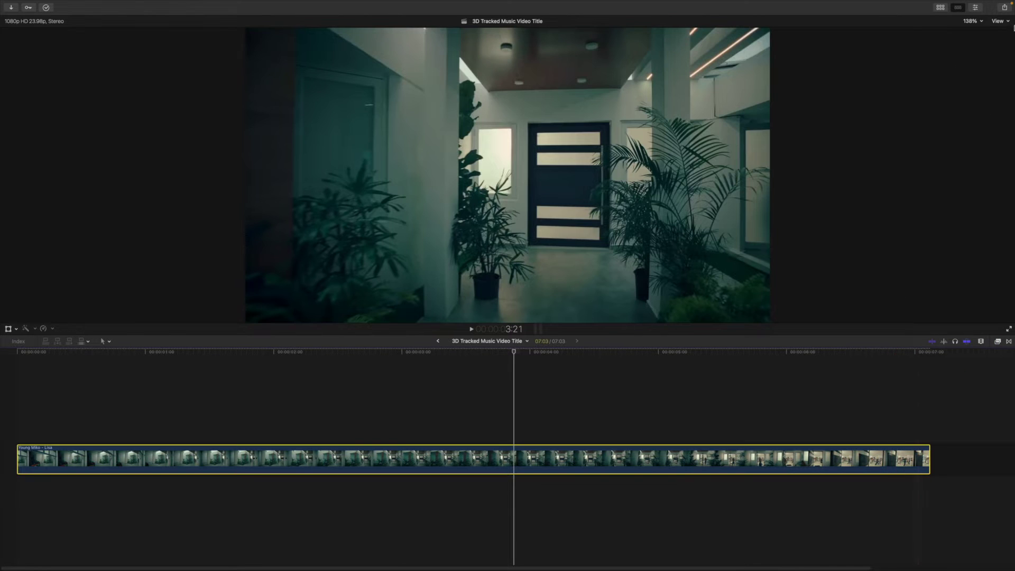
# Step: Launch the Analyzer's editor for the clip and solve the camera with Refine Focal on and default point density
pyautogui.click(975, 8)
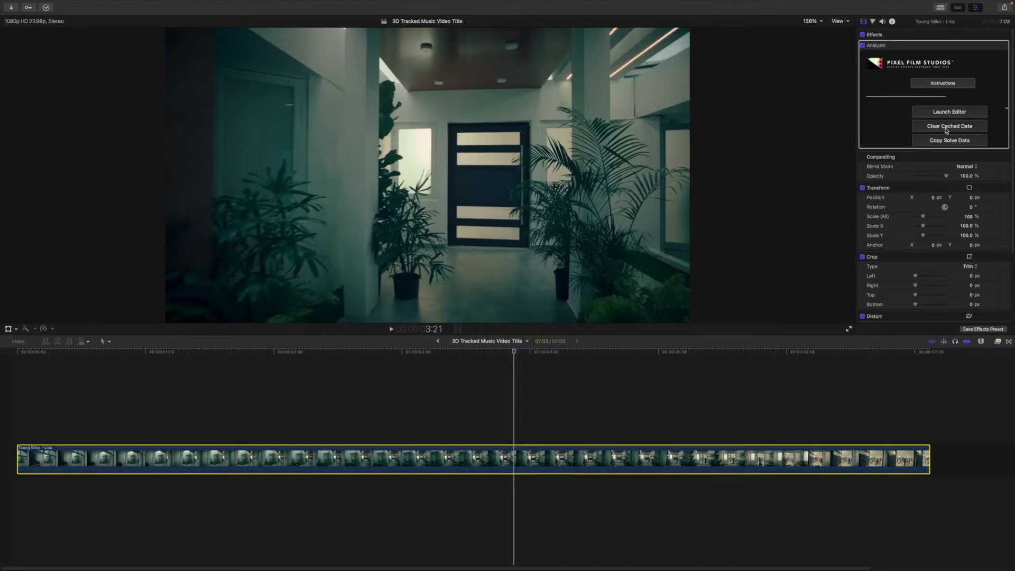
pyautogui.click(949, 112)
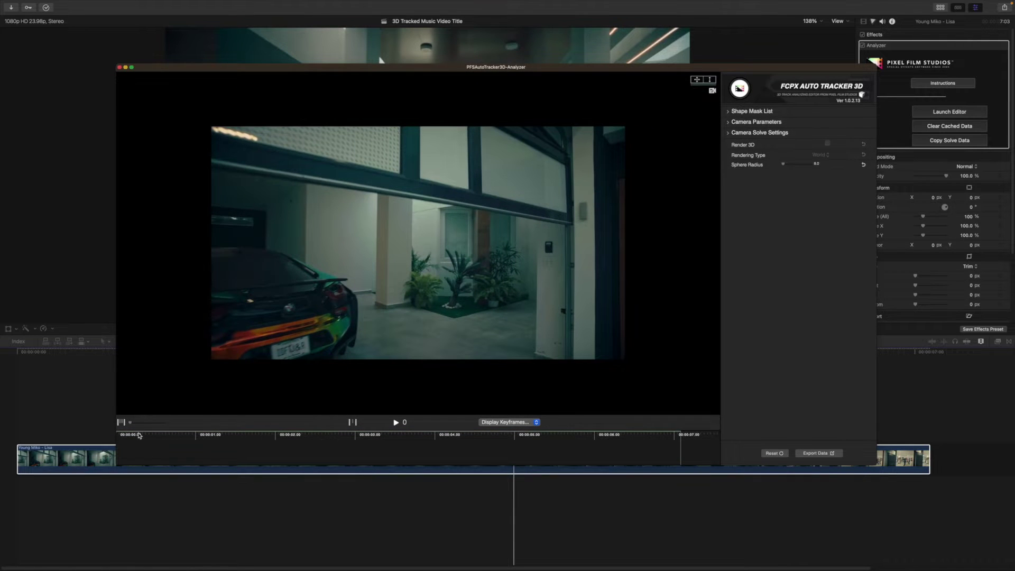
pyautogui.moveTo(139, 436)
pyautogui.mouseDown()
pyautogui.moveTo(440, 439)
pyautogui.moveTo(120, 438)
pyautogui.mouseUp()
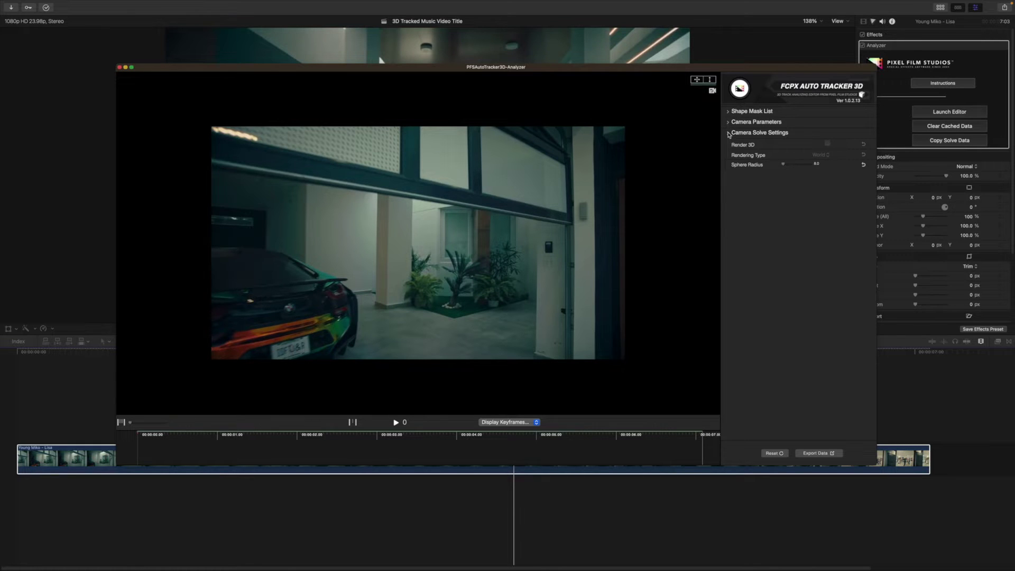
pyautogui.click(729, 134)
pyautogui.click(756, 179)
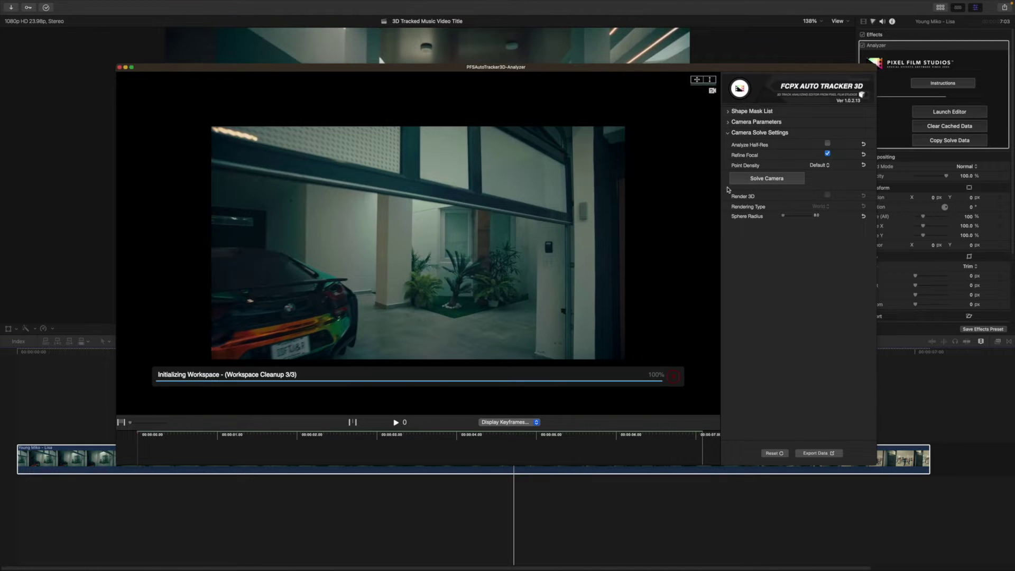
pyautogui.moveTo(667, 70); pyautogui.dragTo(677, 85)
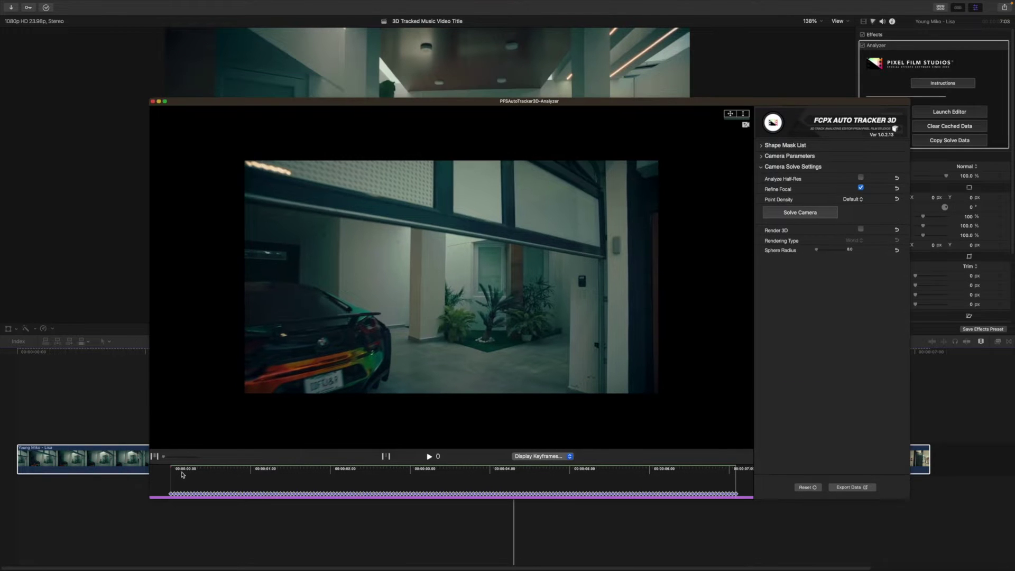
# Step: Check the camera solve by scrubbing through the clip with the 3D rendering of the tracked points temporarily displayed
pyautogui.moveTo(181, 475)
pyautogui.mouseDown()
pyautogui.moveTo(308, 474)
pyautogui.moveTo(180, 484)
pyautogui.mouseUp()
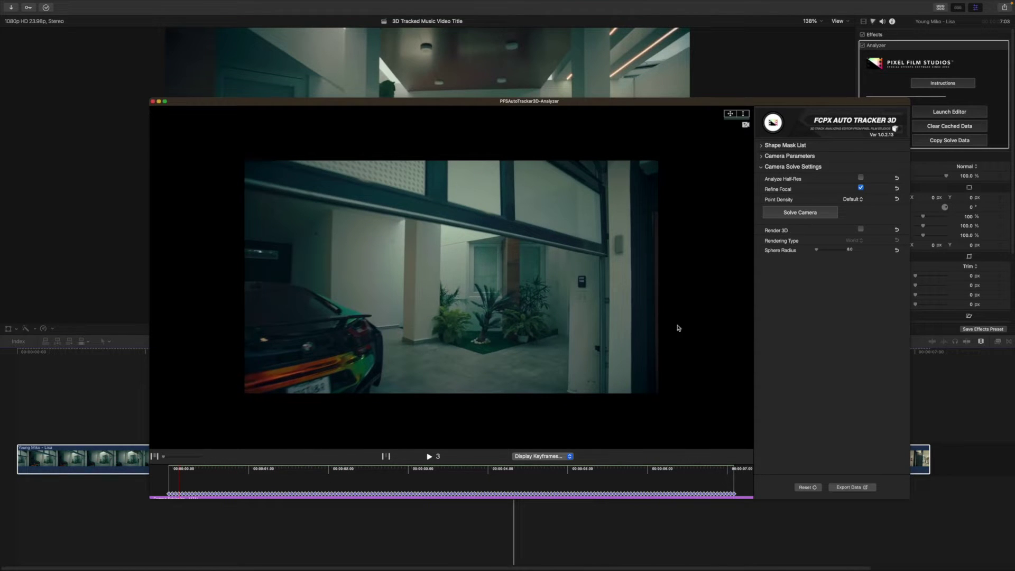
pyautogui.moveTo(518, 473); pyautogui.dragTo(372, 472)
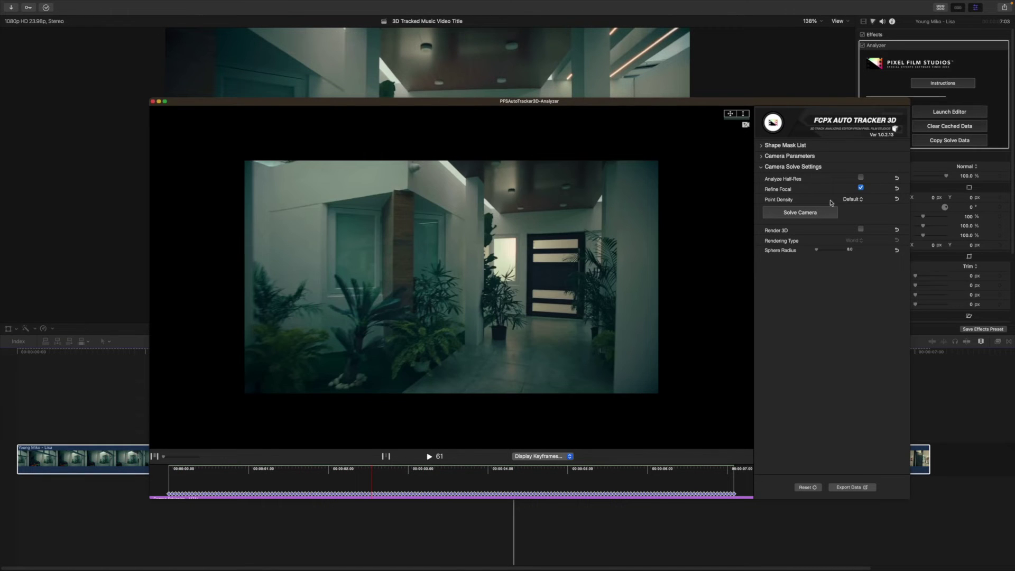
pyautogui.click(861, 230)
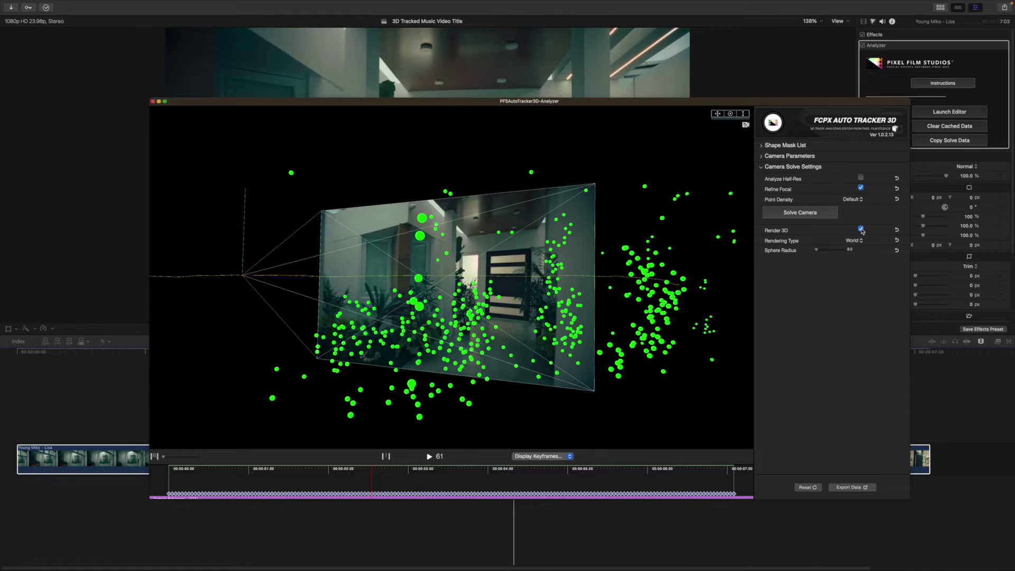
pyautogui.moveTo(335, 474); pyautogui.dragTo(611, 467)
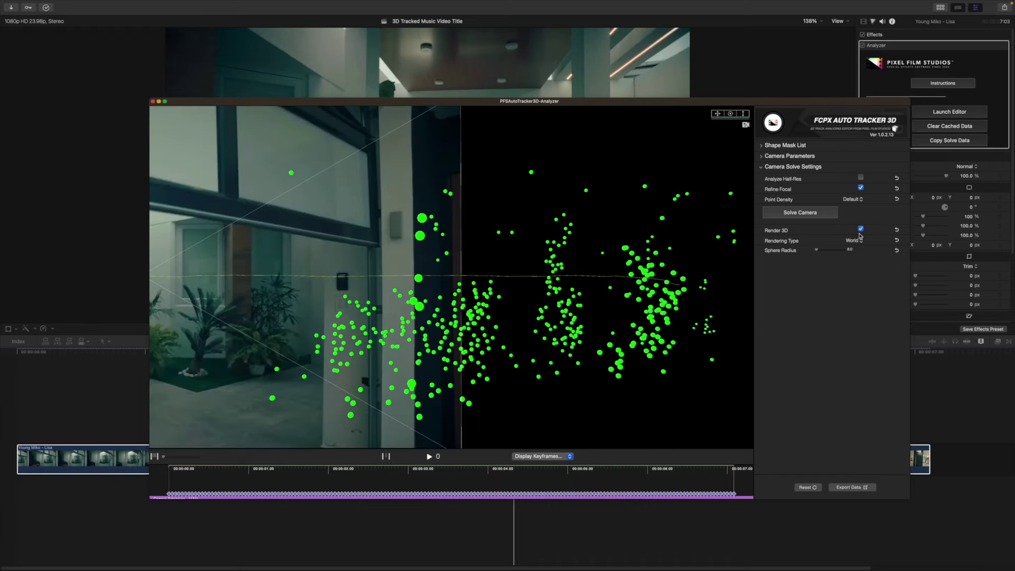
pyautogui.click(860, 229)
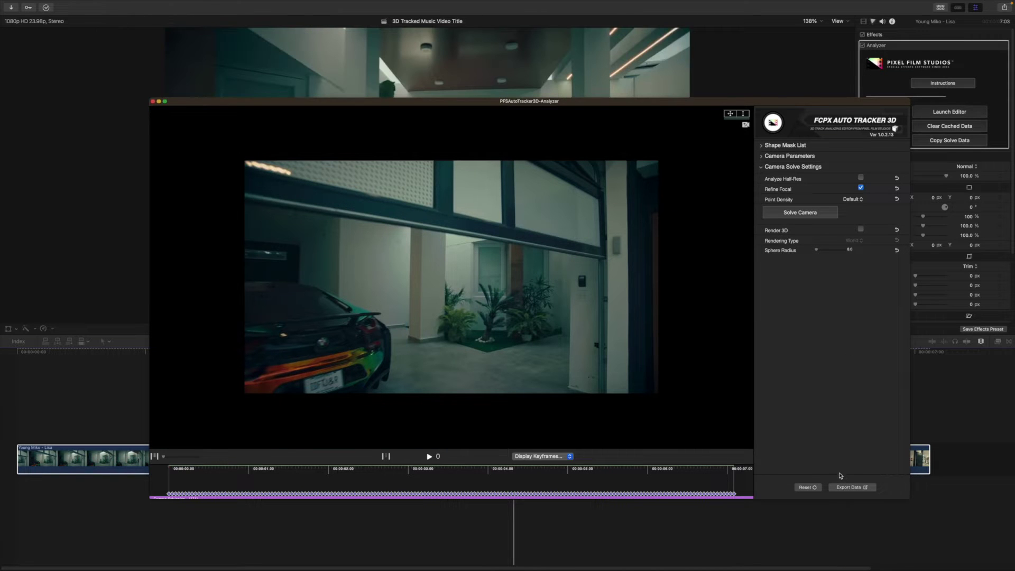
# Step: Export the camera solve data from the Analyzer and close its window
pyautogui.click(843, 487)
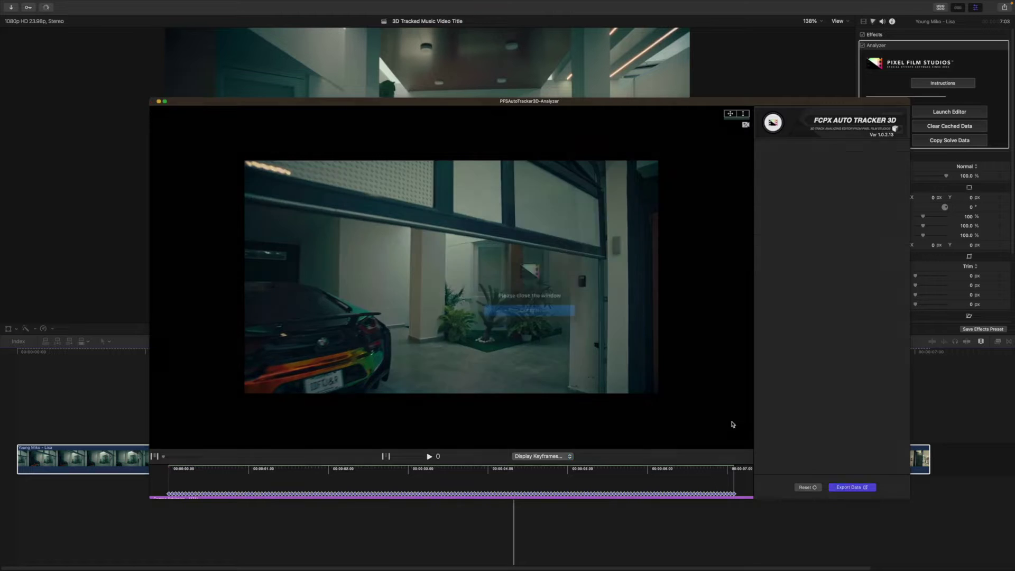
pyautogui.click(528, 323)
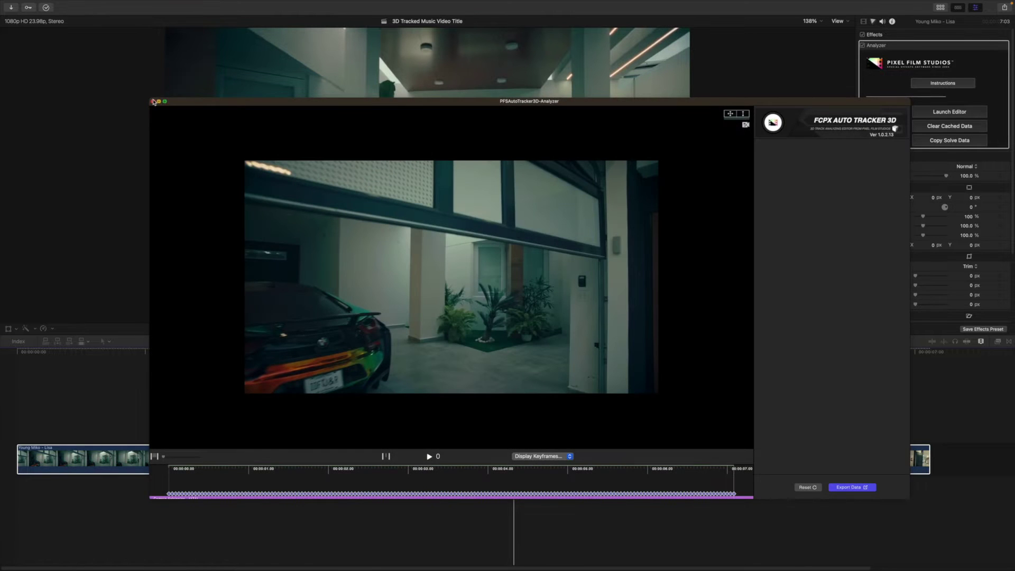
pyautogui.click(153, 101)
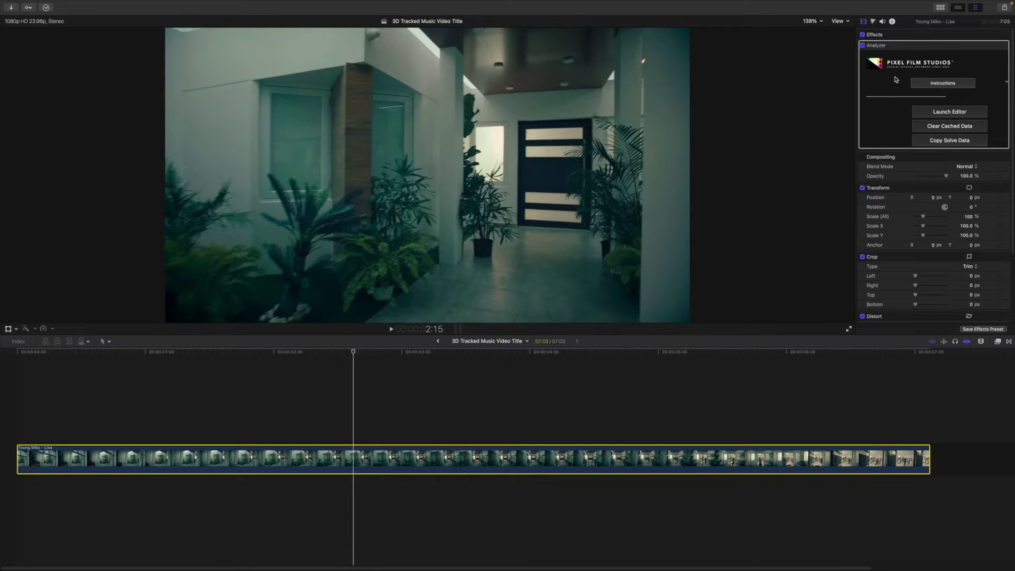
# Step: Add the 3D basic text title from PFS - FCPX Auto Tracker 3D above the video clip, matching the clip's length
pyautogui.click(974, 8)
pyautogui.click(941, 7)
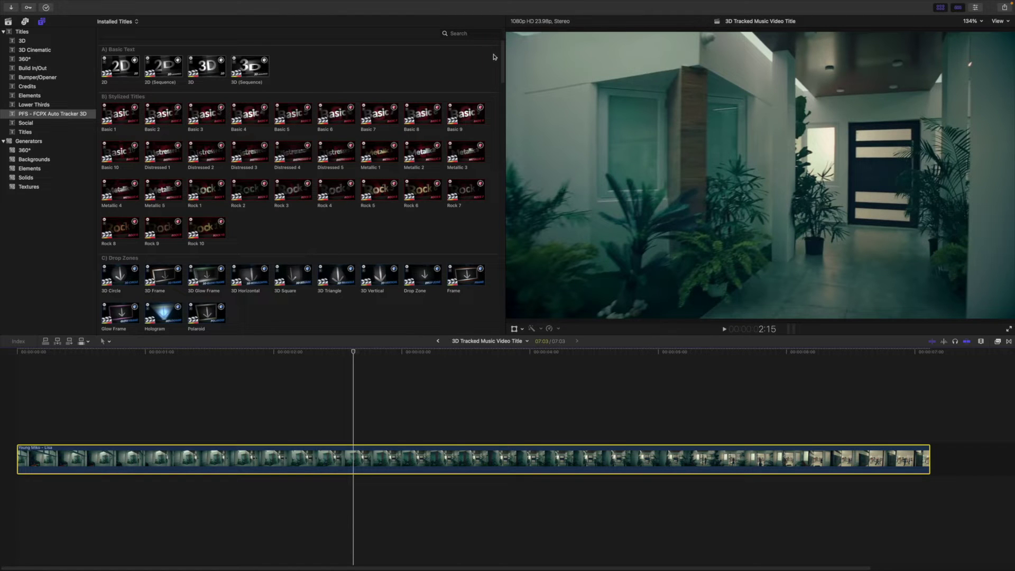
pyautogui.scroll(-5, 315, 87)
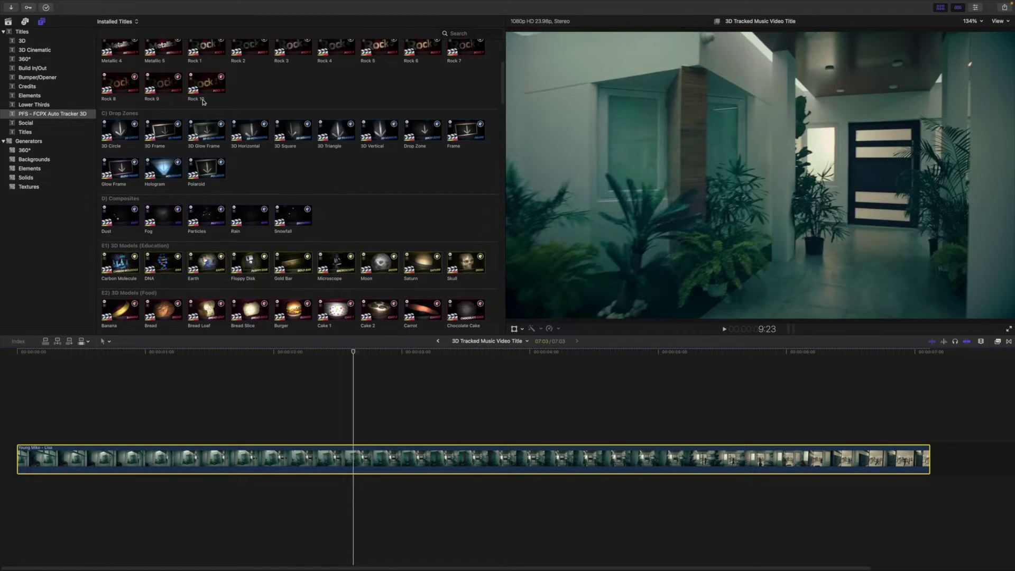
pyautogui.moveTo(504, 76); pyautogui.dragTo(503, 99)
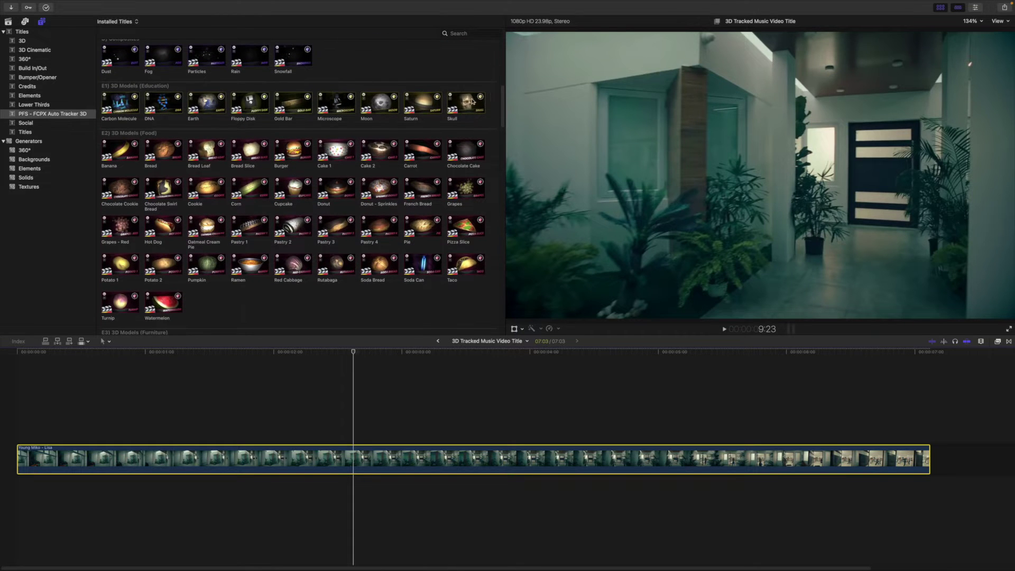
pyautogui.click(472, 102)
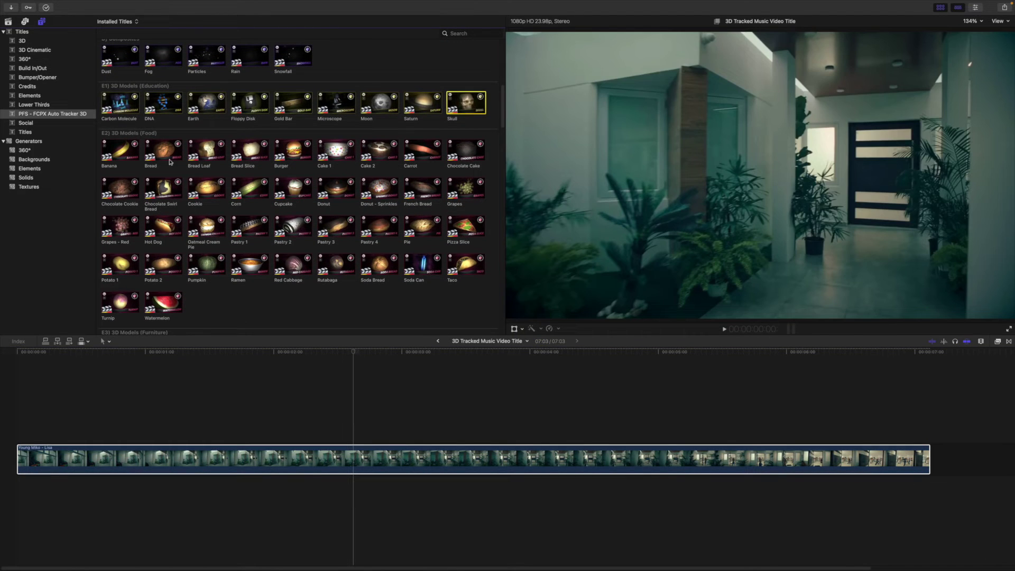
pyautogui.moveTo(503, 98); pyautogui.dragTo(483, 34)
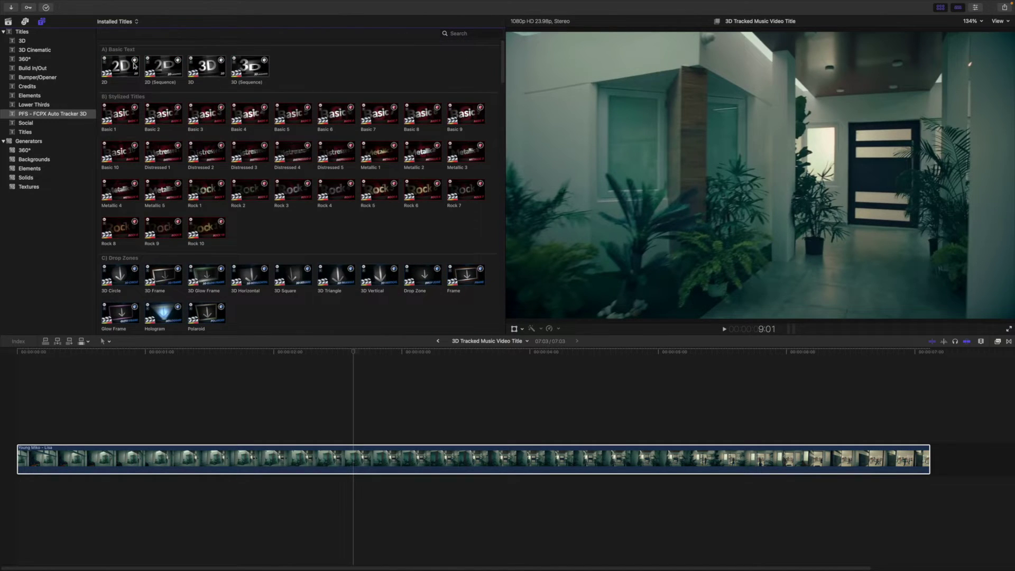
pyautogui.moveTo(211, 66); pyautogui.dragTo(669, 438)
pyautogui.click(687, 437)
# Step: Show the 3D title's parameters and paste the solve data into its 3D track controls
pyautogui.click(975, 7)
pyautogui.click(940, 8)
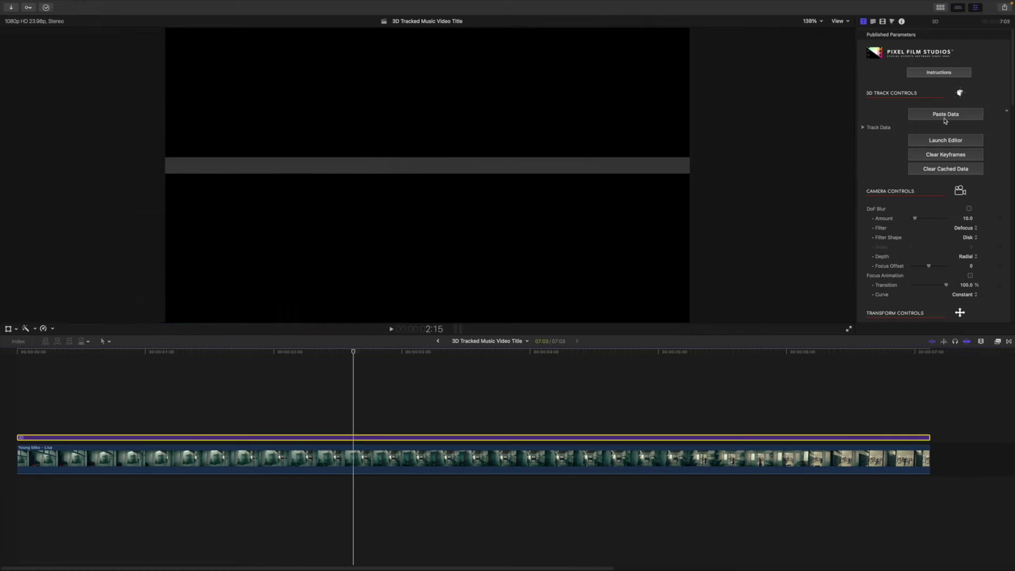
pyautogui.click(940, 118)
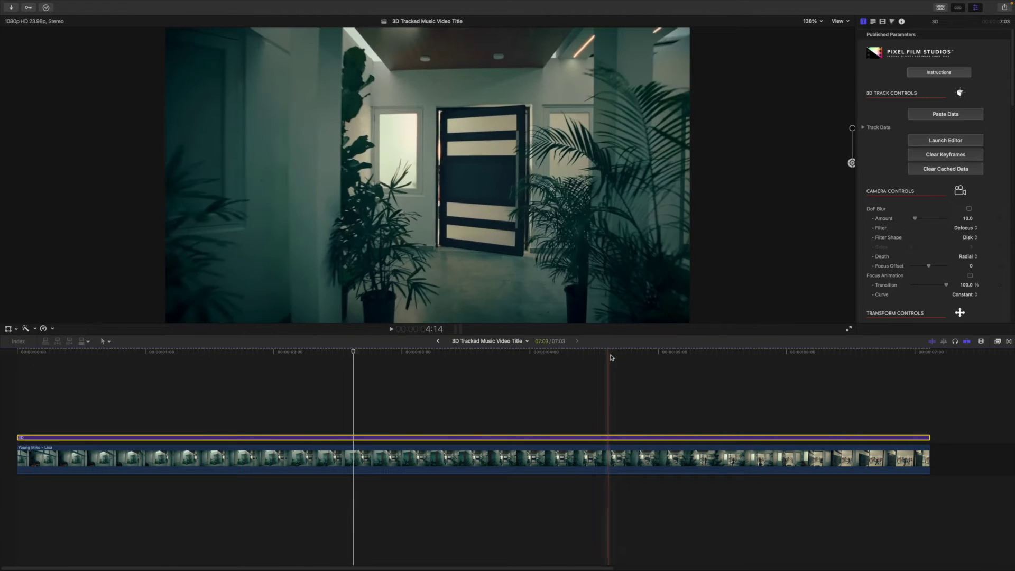
# Step: Launch the 3D title's track editor and reduce the sphere radius of the displayed tracking points
pyautogui.moveTo(610, 356); pyautogui.dragTo(346, 443)
pyautogui.click(346, 445)
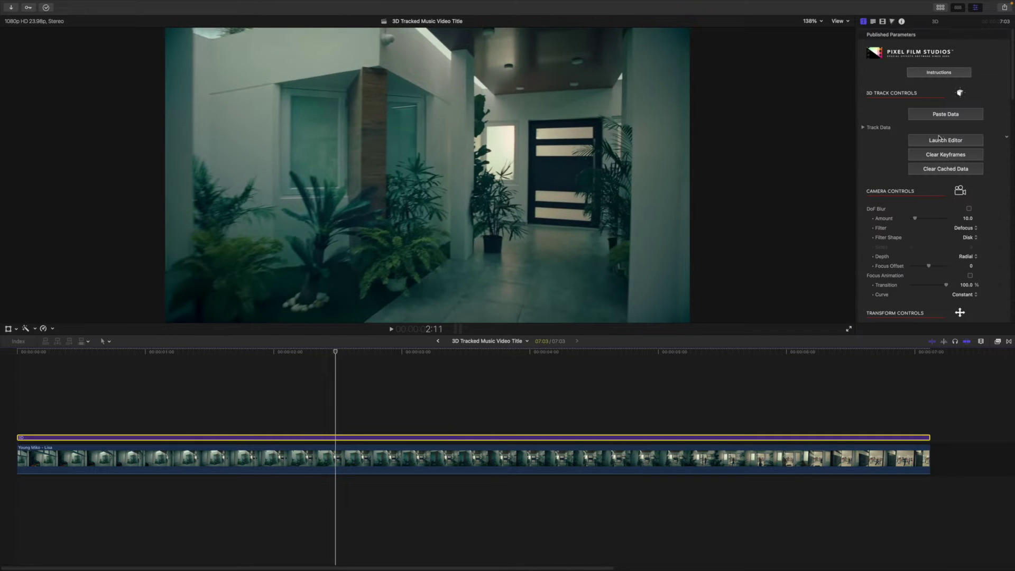
pyautogui.click(939, 138)
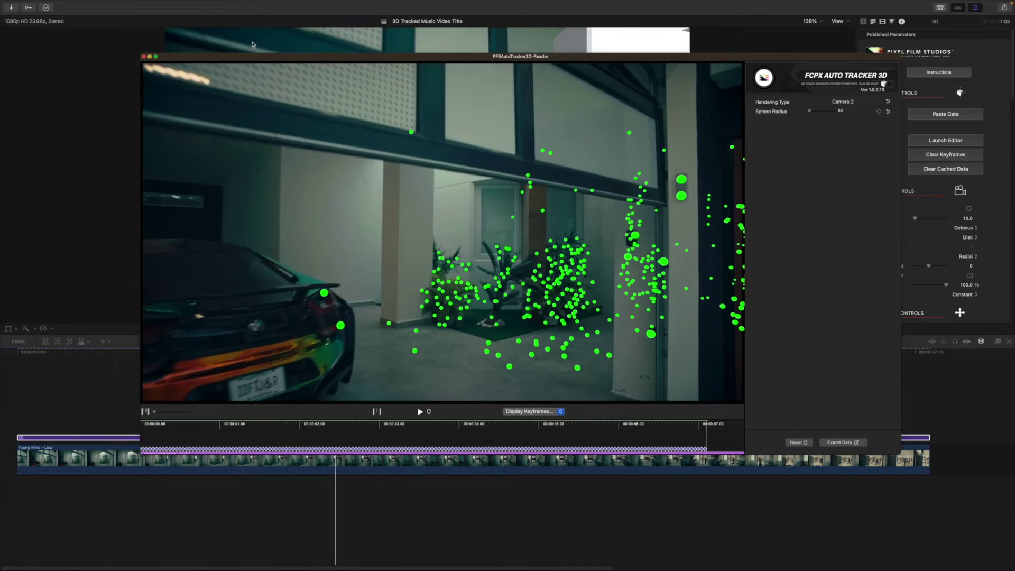
pyautogui.moveTo(279, 406); pyautogui.dragTo(338, 410)
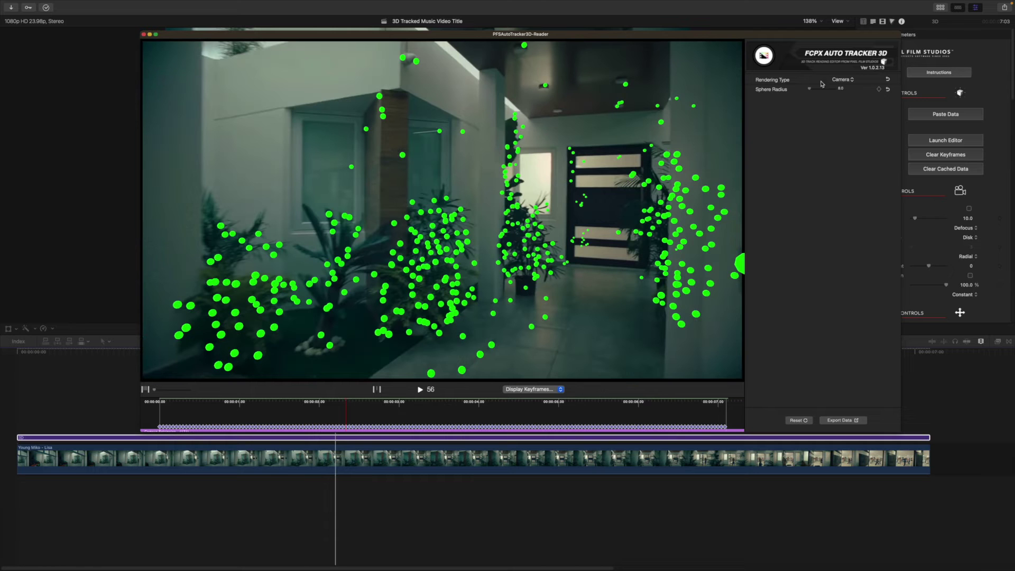
pyautogui.moveTo(814, 91)
pyautogui.mouseDown()
pyautogui.moveTo(823, 91)
pyautogui.moveTo(810, 90)
pyautogui.mouseUp()
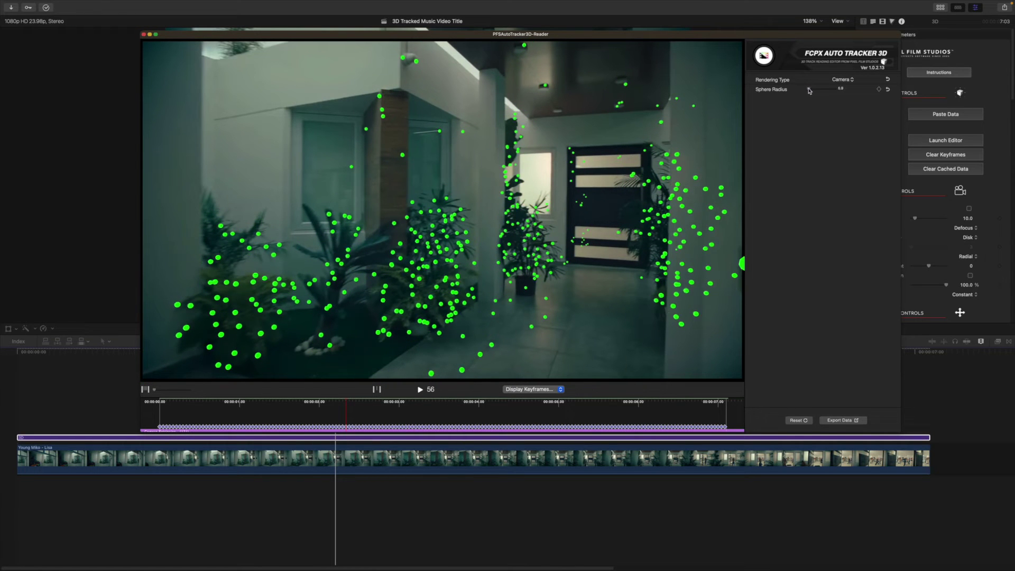
# Step: Place the title on a plane of three tracking points around the door at frame 119, export the data and close the editor
pyautogui.click(207, 409)
pyautogui.moveTo(206, 408); pyautogui.dragTo(507, 405)
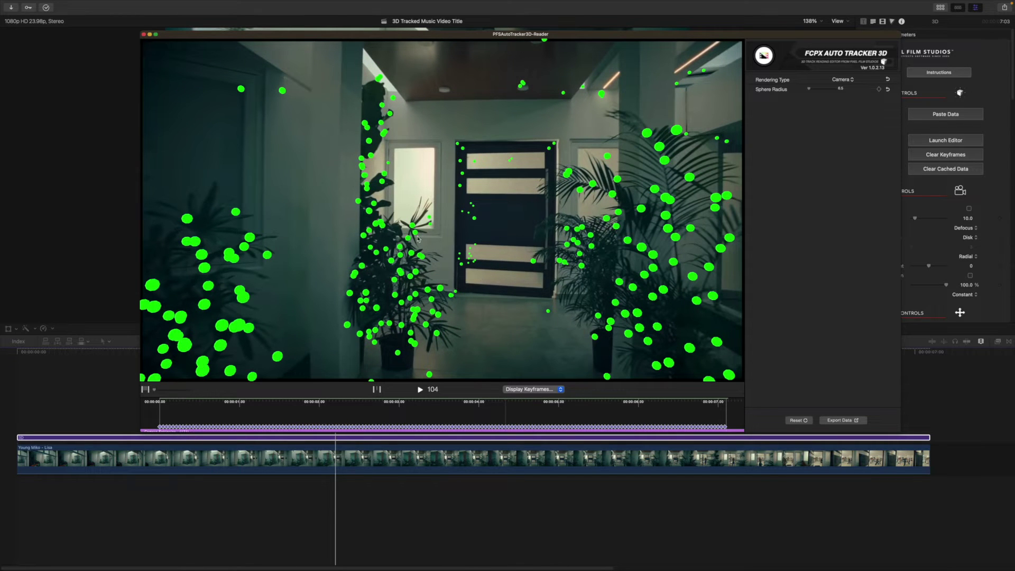
pyautogui.moveTo(537, 402); pyautogui.dragTo(632, 403)
pyautogui.click(849, 420)
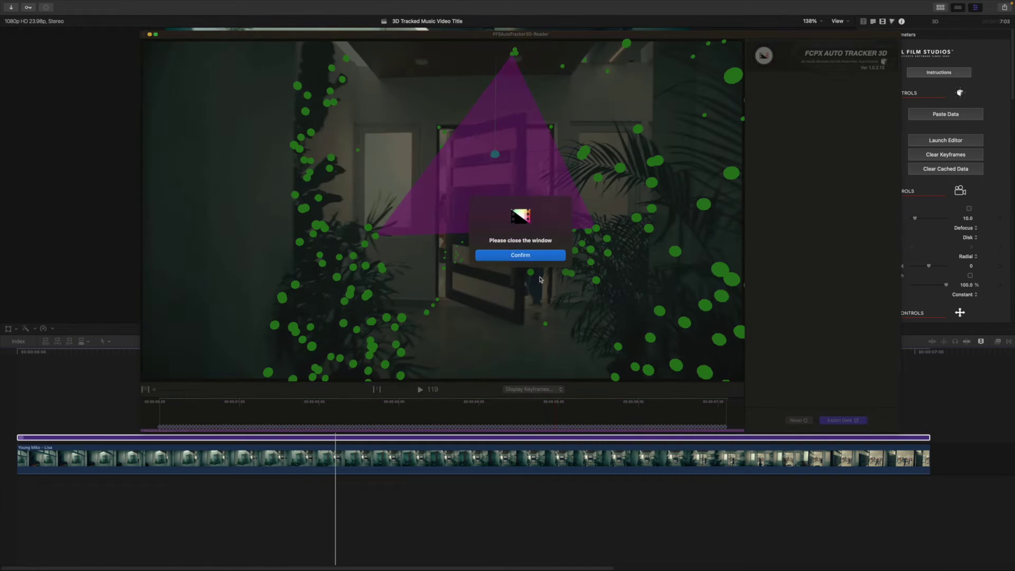
pyautogui.click(540, 255)
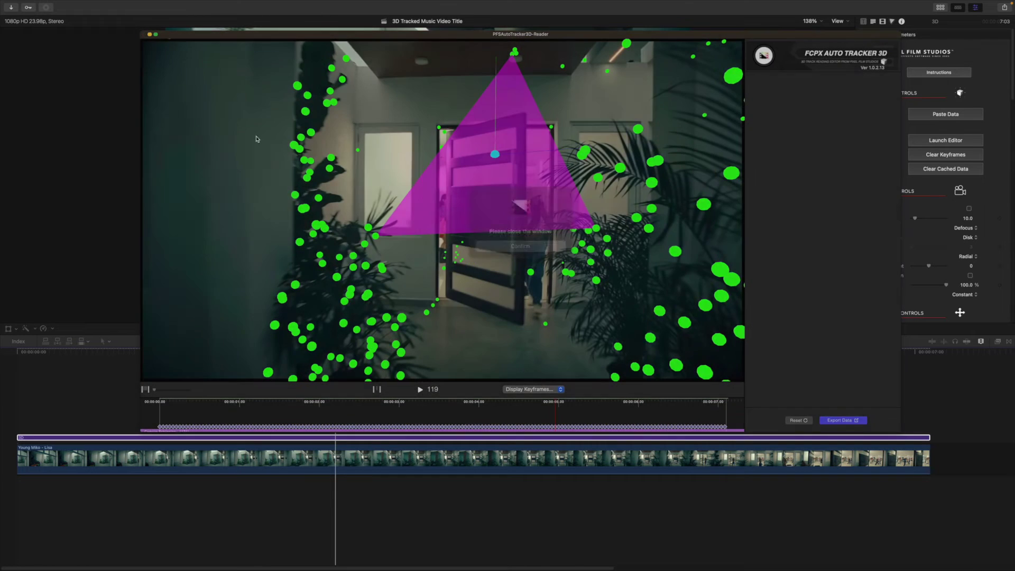
pyautogui.click(150, 34)
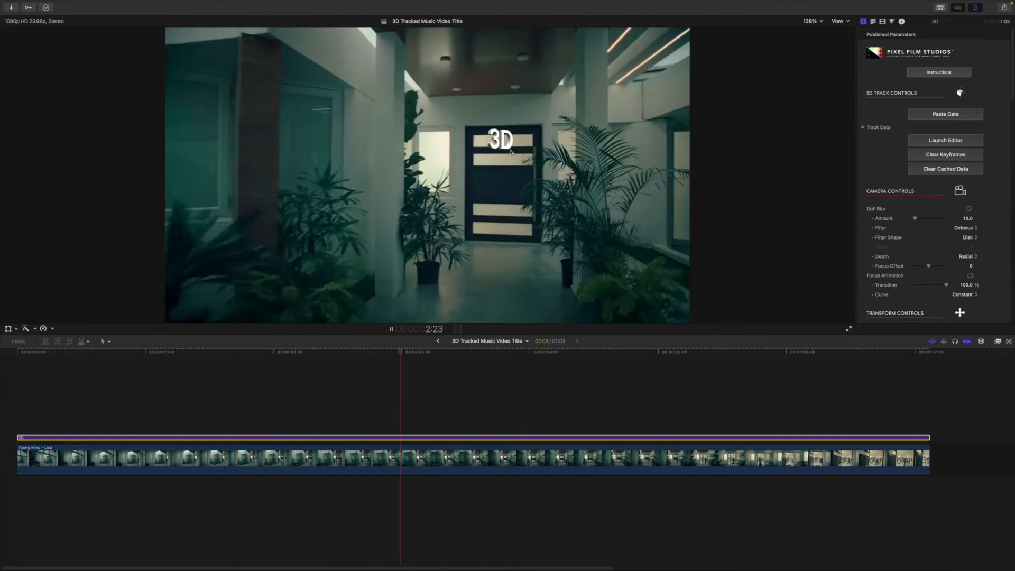
# Step: Replace the 3D title's text with "YOUNG" and "MIKO" on two separate lines
pyautogui.press('space')
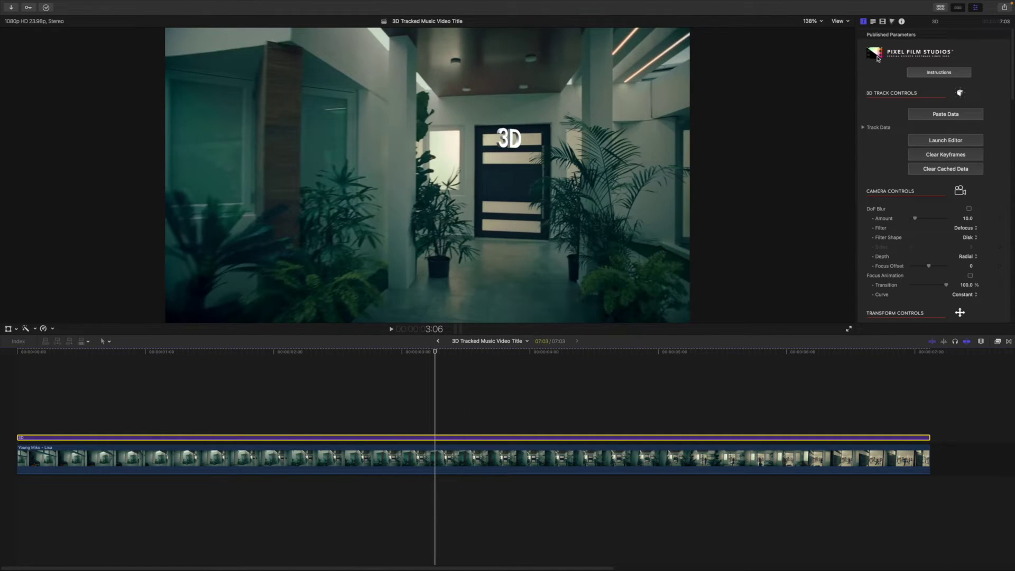
pyautogui.click(873, 22)
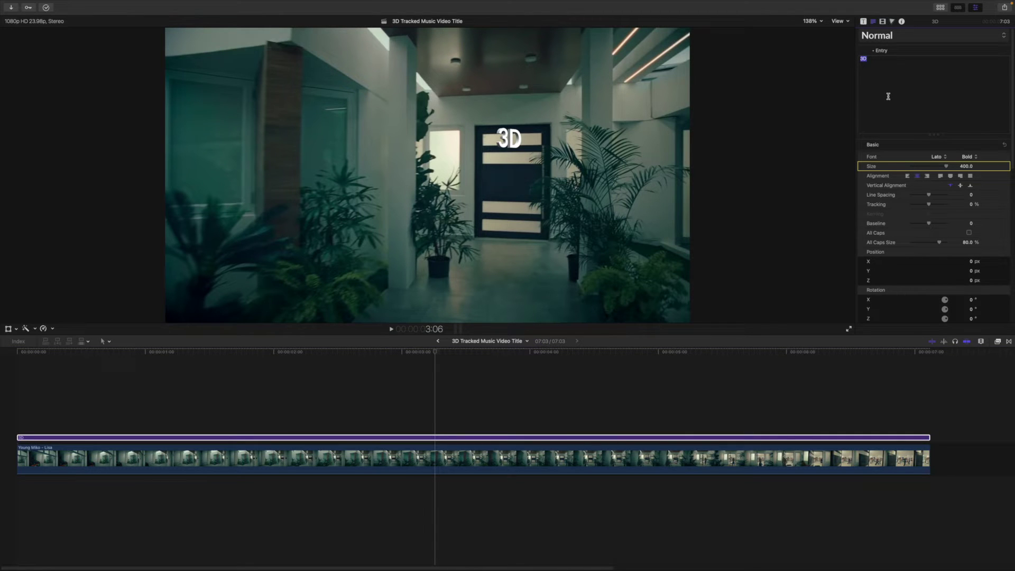
pyautogui.write('OUNG')
pyautogui.press('Return')
pyautogui.write('MIKO')
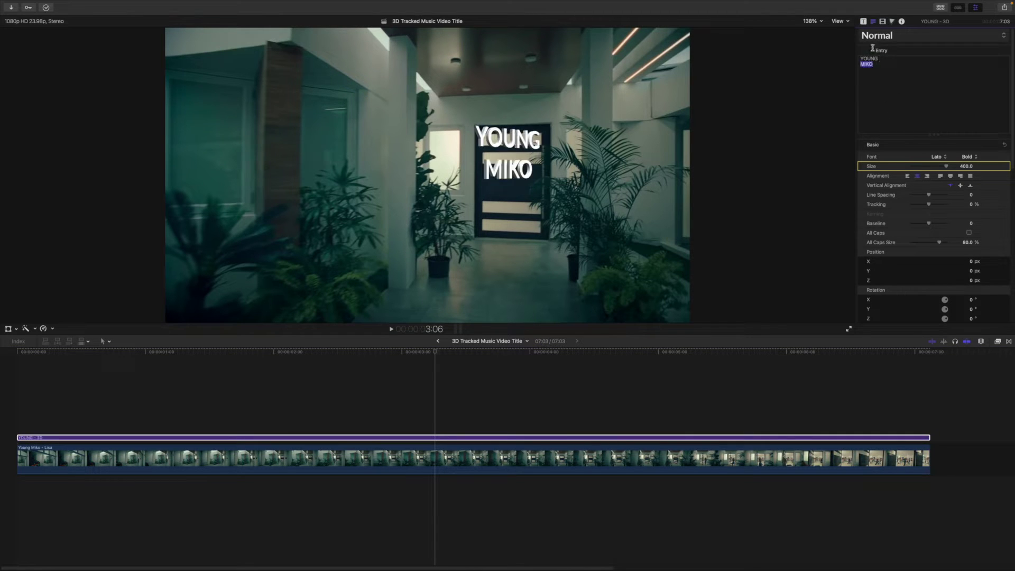
# Step: Set both lines of the title to the MagicLand font at size 584
pyautogui.press('super+a')
pyautogui.click(942, 157)
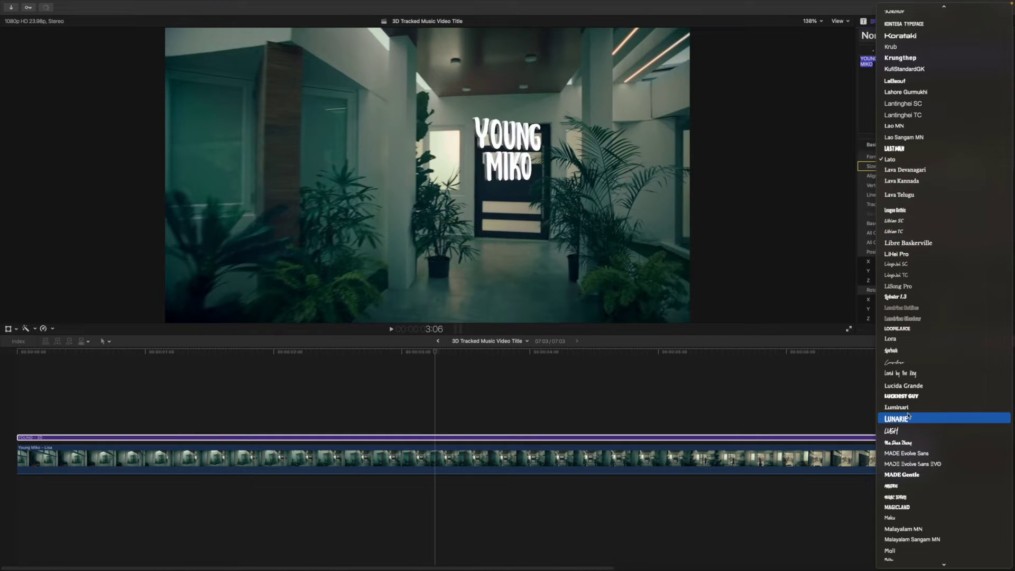
pyautogui.click(920, 507)
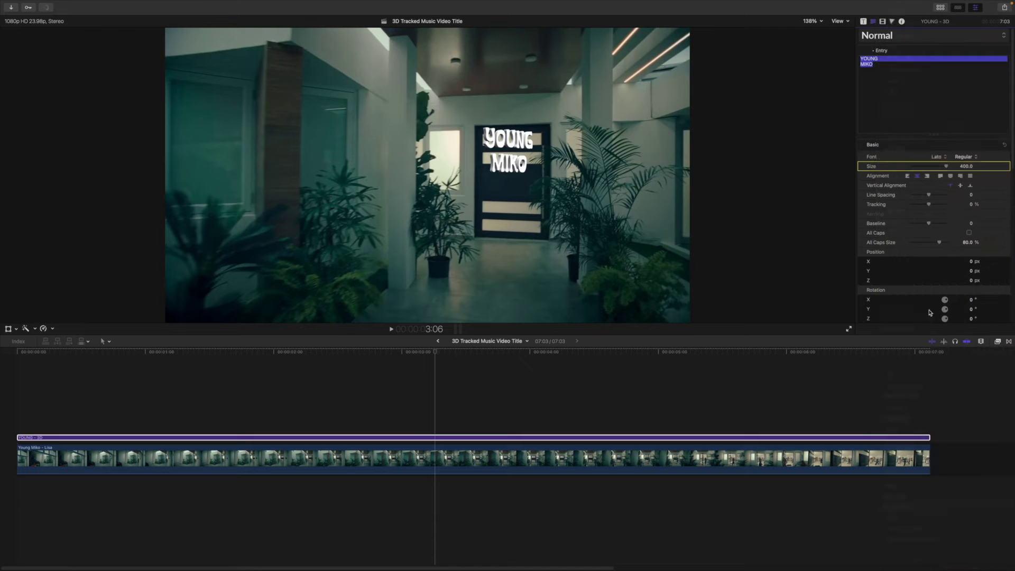
pyautogui.moveTo(963, 173); pyautogui.dragTo(964, 170)
# Step: Change the 3D title's text color to a hot pink in its published parameters
pyautogui.scroll(-10, 922, 238)
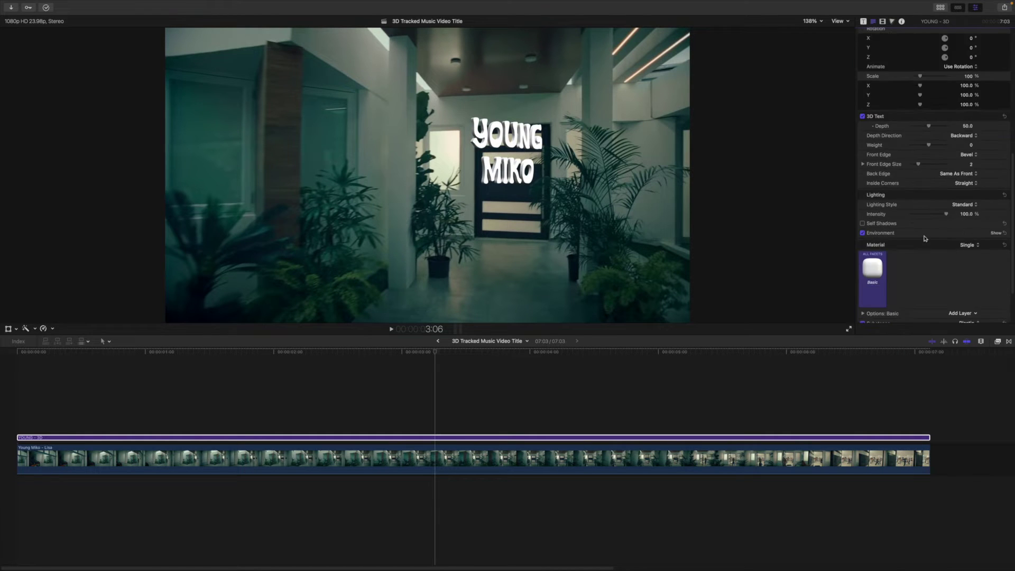
pyautogui.click(864, 22)
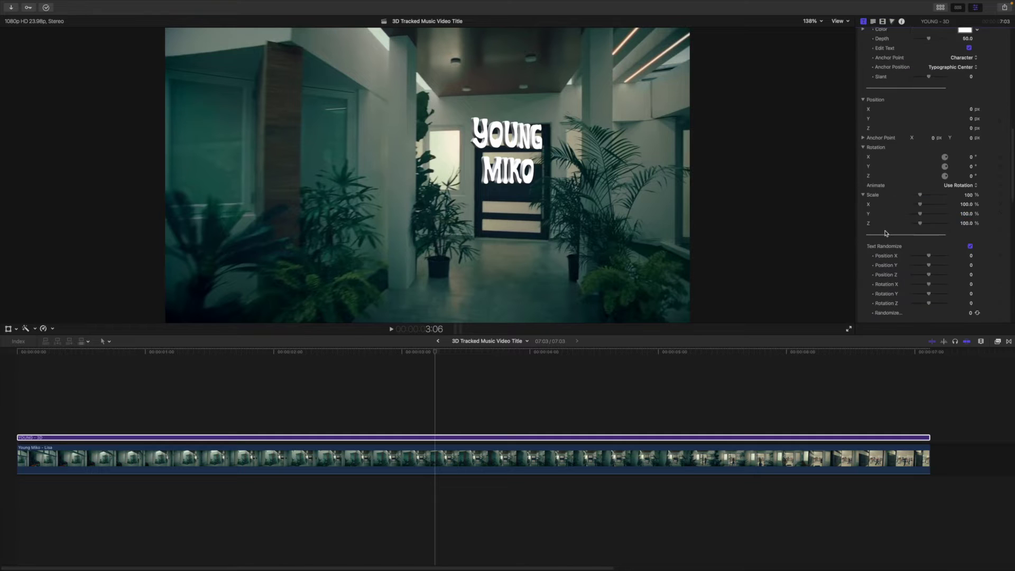
pyautogui.click(966, 64)
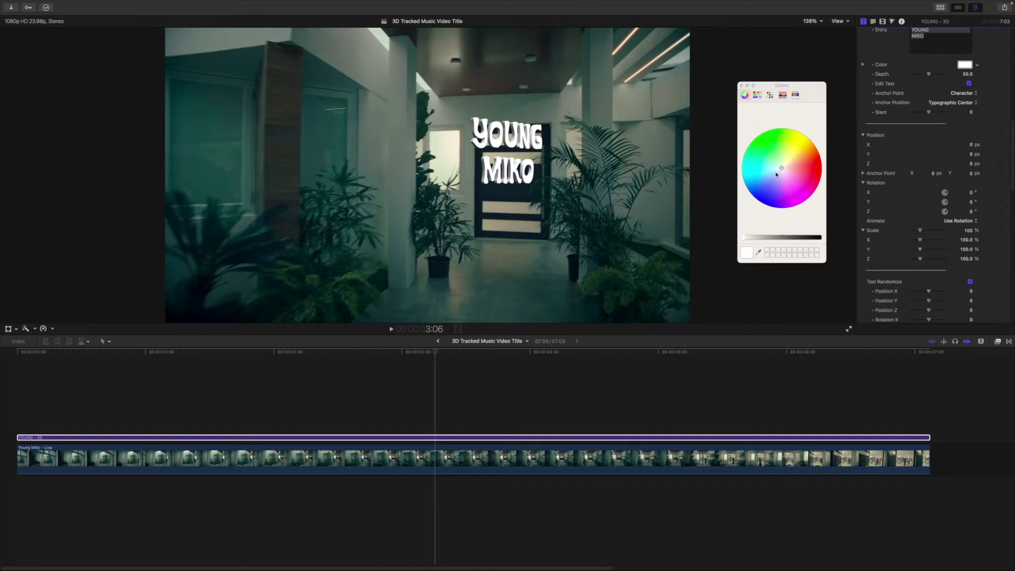
pyautogui.moveTo(794, 162); pyautogui.dragTo(813, 182)
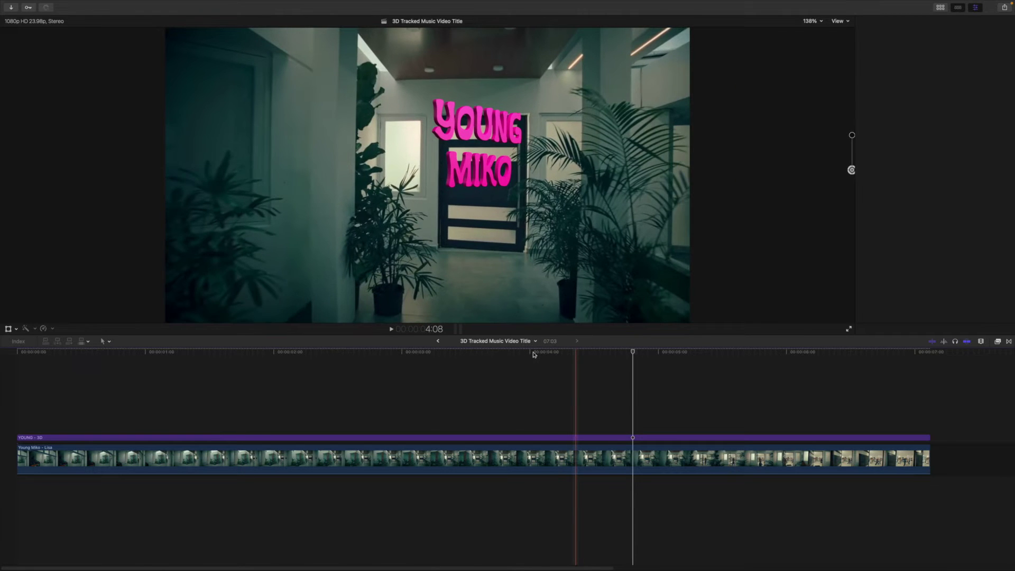
# Step: Play back the clip from several points to examine how the tracked title follows the camera and door
pyautogui.click(534, 353)
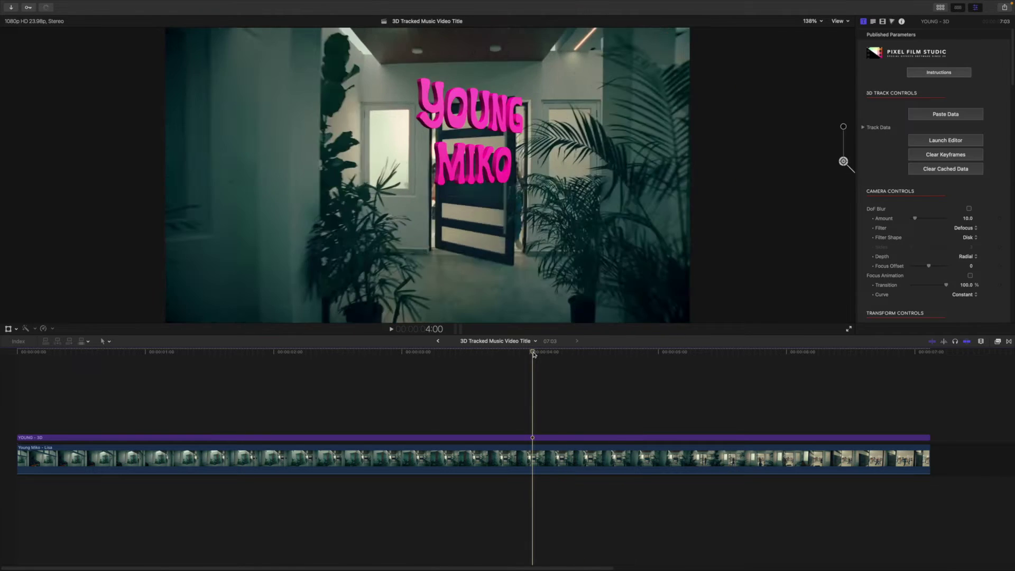
pyautogui.press('space')
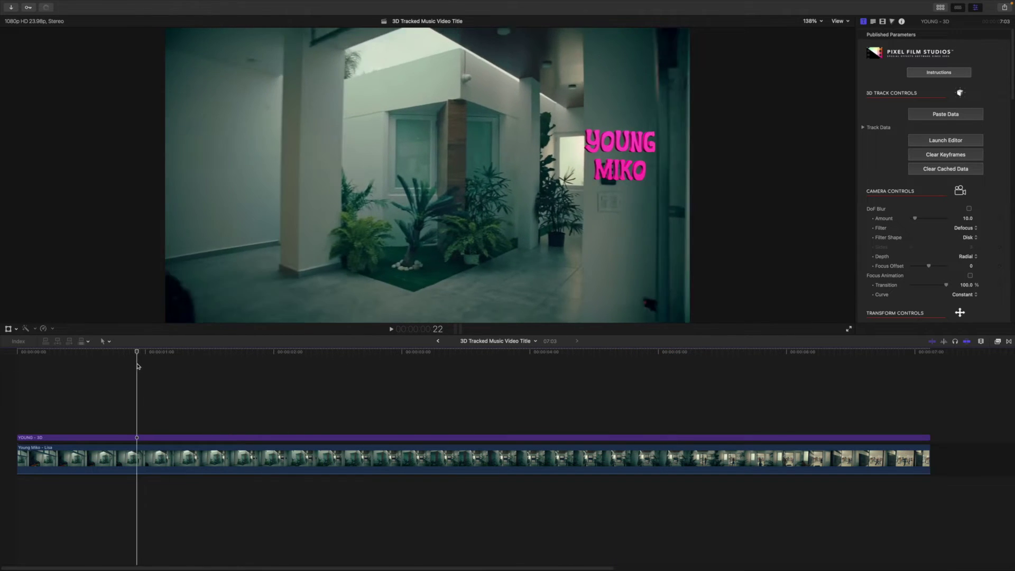
pyautogui.click(191, 364)
pyautogui.click(219, 366)
pyautogui.click(608, 162)
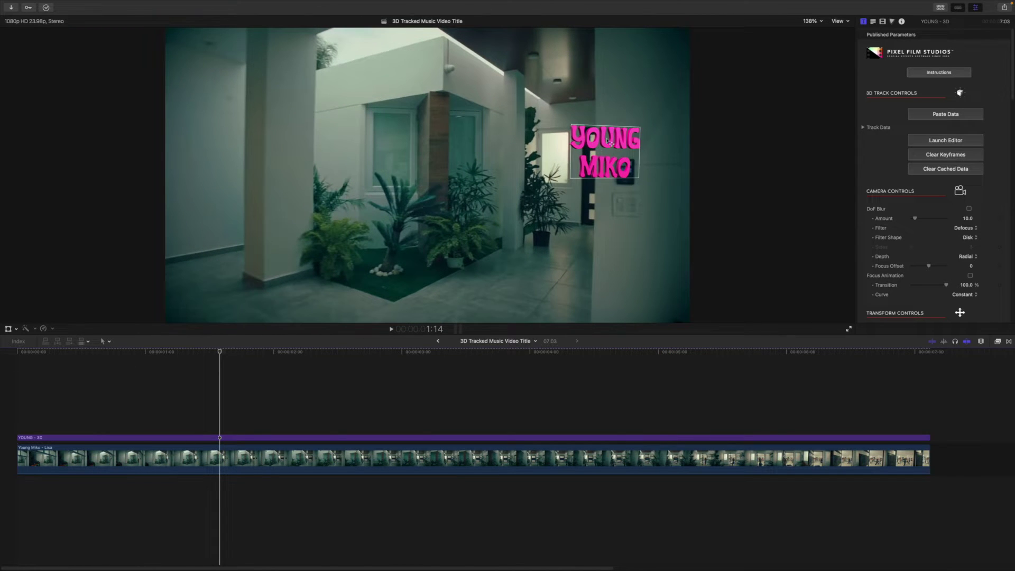
pyautogui.press('space')
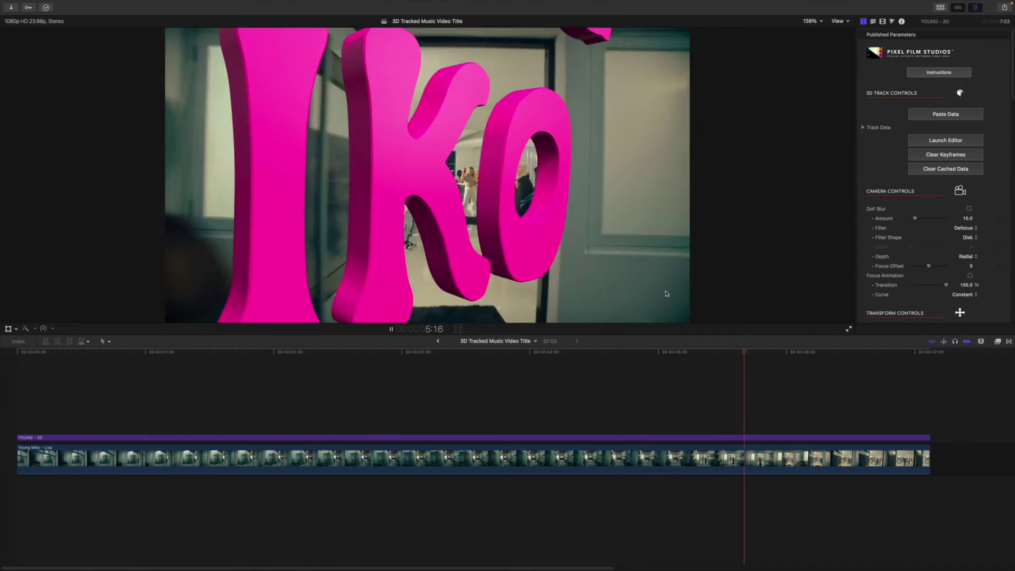
pyautogui.press('space')
# Step: Activate the title's on-screen 3D transform controls at 4:14, with the viewer scaled to 200%
pyautogui.moveTo(751, 357); pyautogui.dragTo(605, 353)
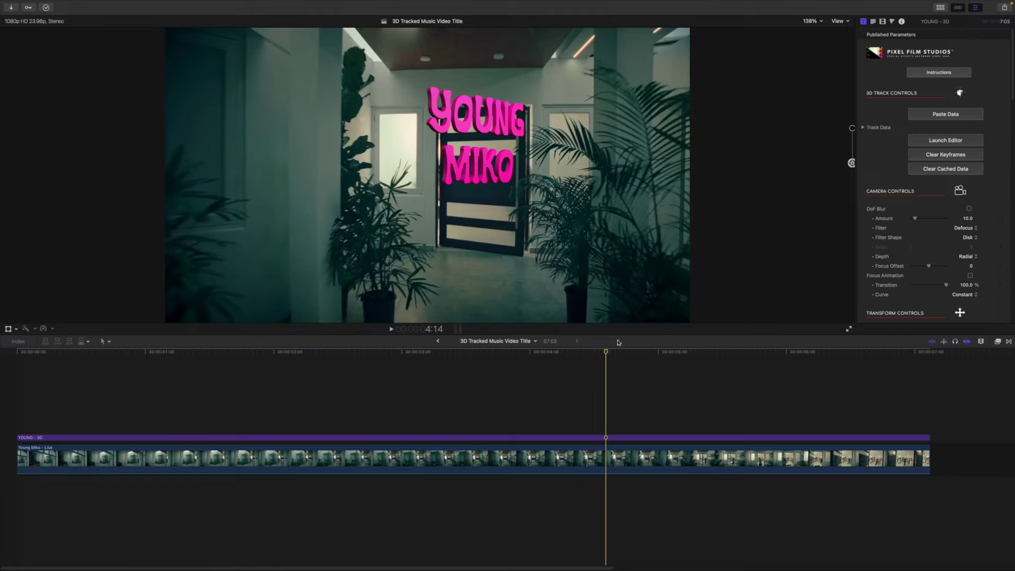
pyautogui.doubleClick(487, 130)
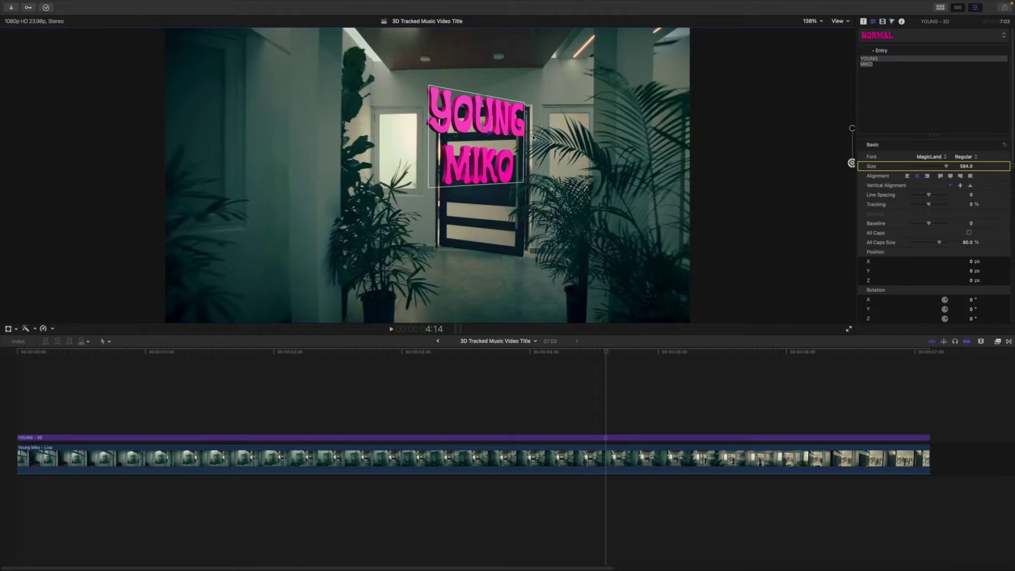
pyautogui.click(817, 21)
pyautogui.click(815, 86)
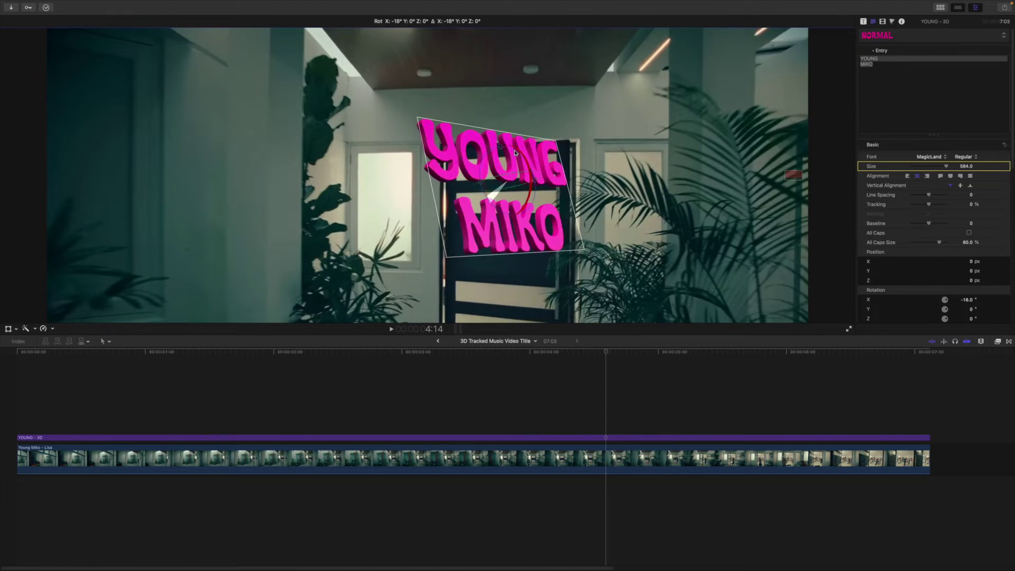
# Step: Try rotating the title and moving it in depth and sideways with its 3D controls, undoing each change
pyautogui.moveTo(511, 147); pyautogui.dragTo(620, 198)
pyautogui.press('super+z')
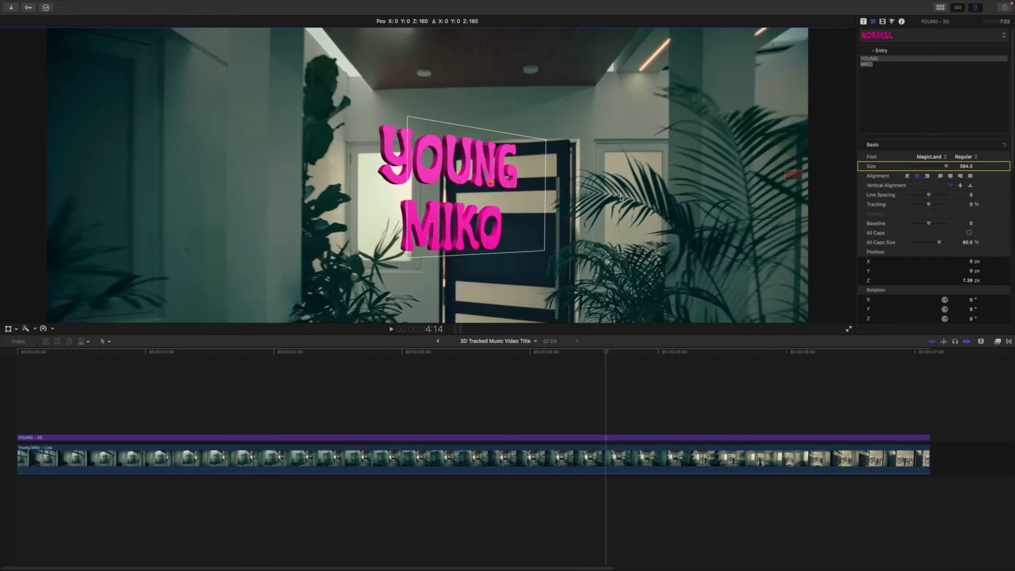
pyautogui.press('super+z')
pyautogui.moveTo(512, 182); pyautogui.dragTo(567, 182)
pyautogui.press('super+z')
pyautogui.moveTo(532, 149); pyautogui.dragTo(285, 173)
pyautogui.press('super+z')
pyautogui.press('super+z')
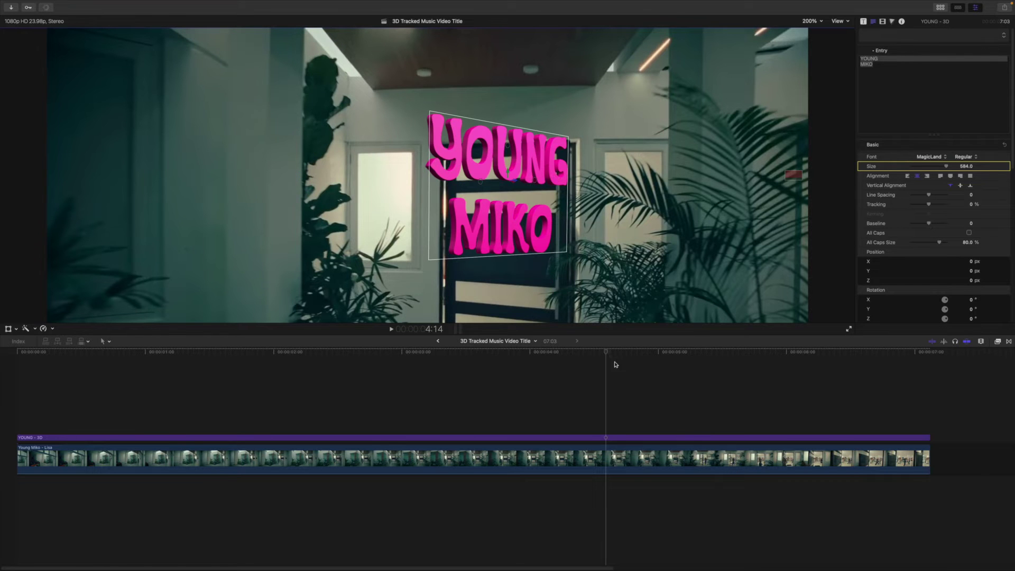
# Step: Rotate the title to about -34.5° around its Y axis at 5:18 so it faces the camera
pyautogui.moveTo(612, 352); pyautogui.dragTo(752, 350)
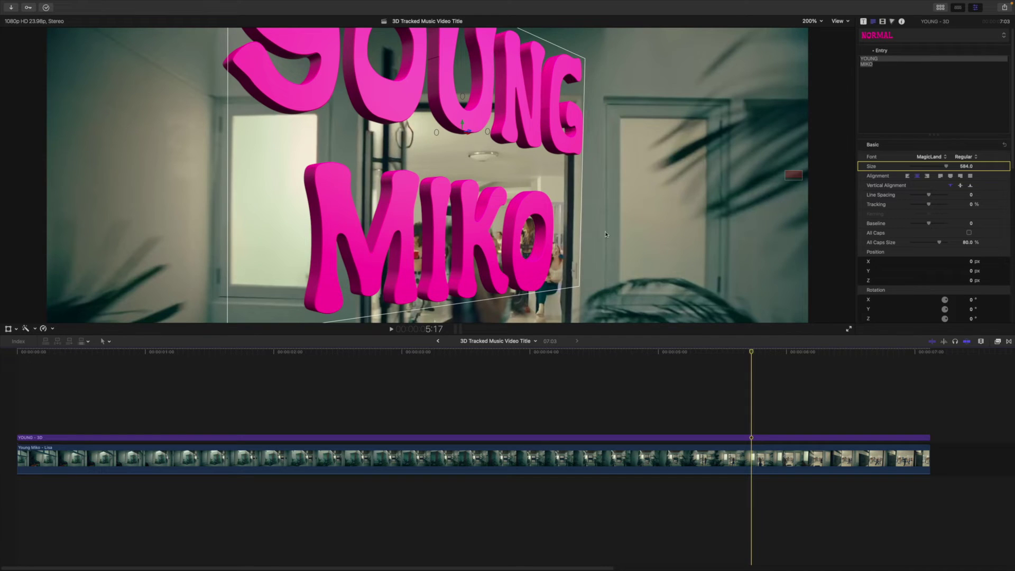
pyautogui.press('Right')
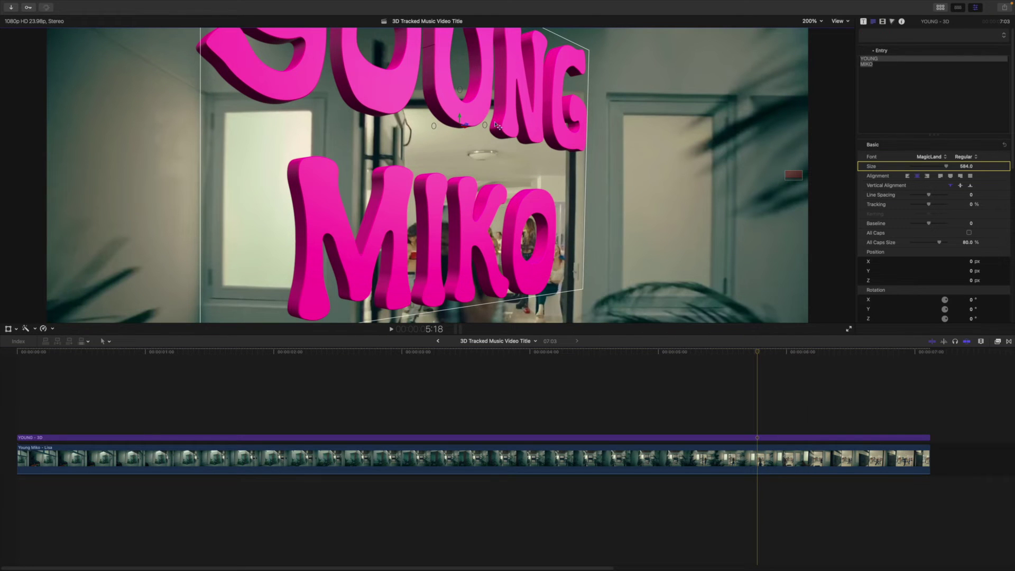
pyautogui.moveTo(434, 127); pyautogui.dragTo(450, 130)
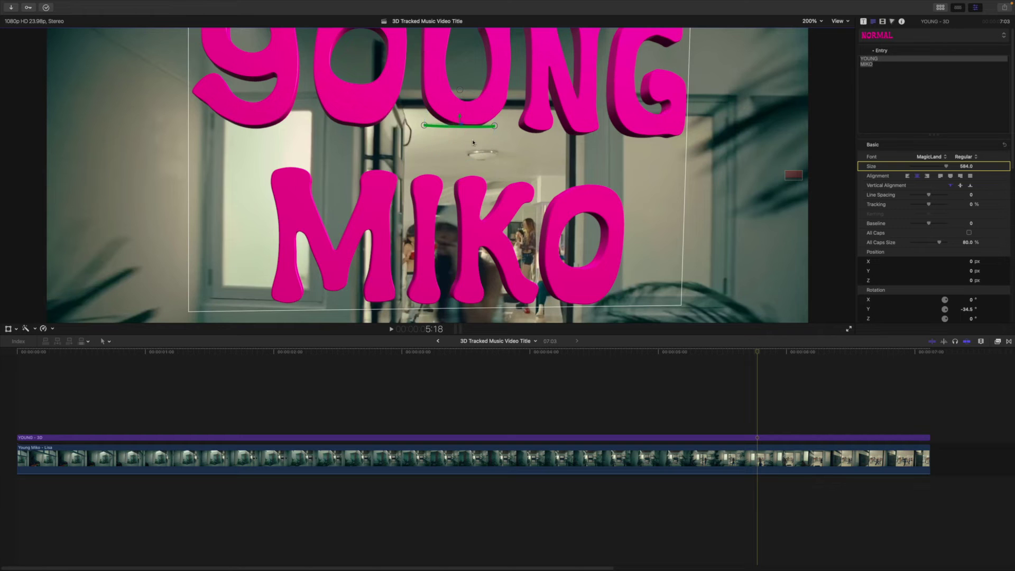
# Step: Lower the title over the doorway to a position of about X 6.46 px and Y -25.76 px
pyautogui.moveTo(758, 352)
pyautogui.mouseDown()
pyautogui.moveTo(820, 353)
pyautogui.moveTo(754, 349)
pyautogui.mouseUp()
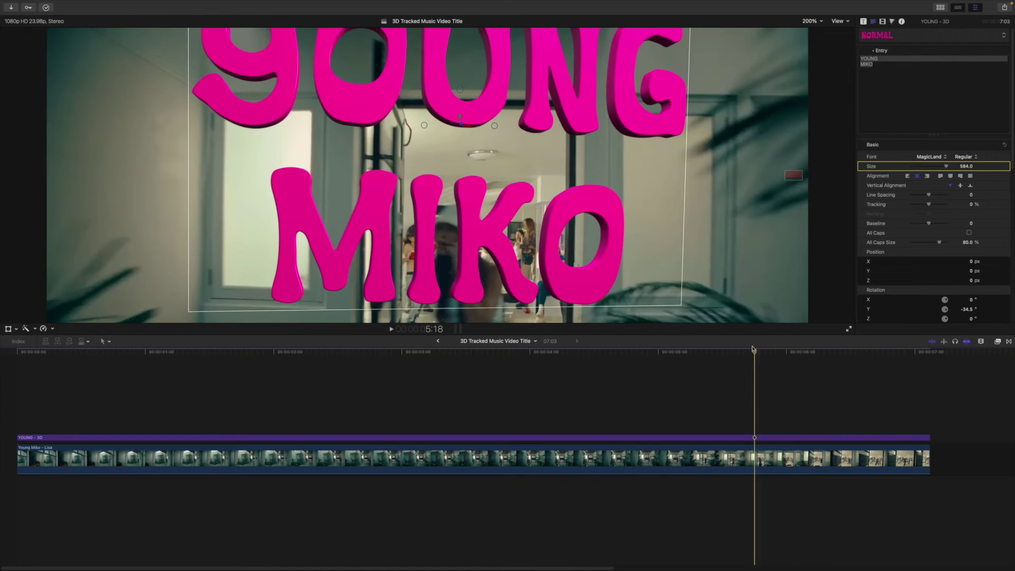
pyautogui.moveTo(474, 84); pyautogui.dragTo(535, 253)
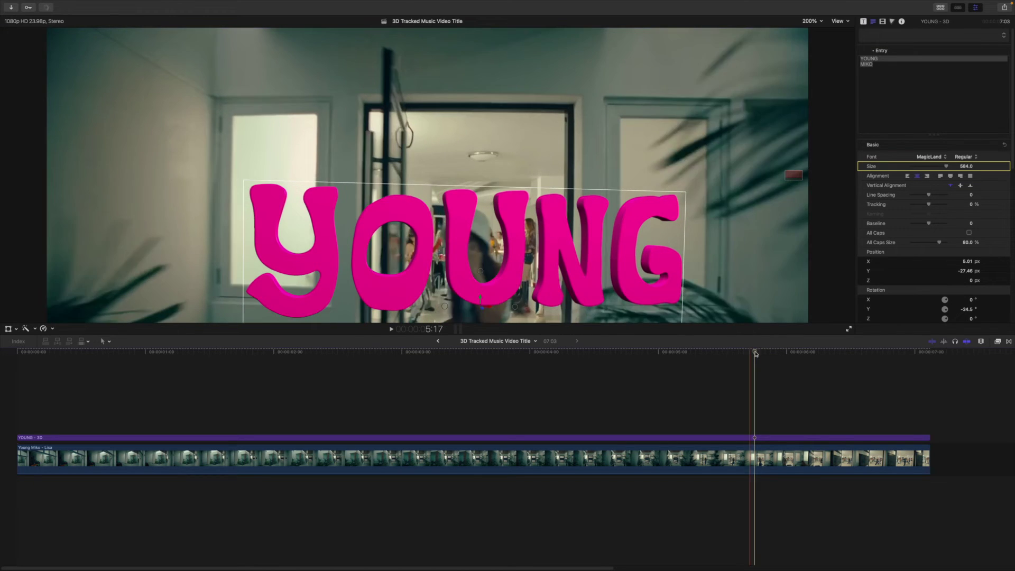
pyautogui.moveTo(754, 352); pyautogui.dragTo(779, 352)
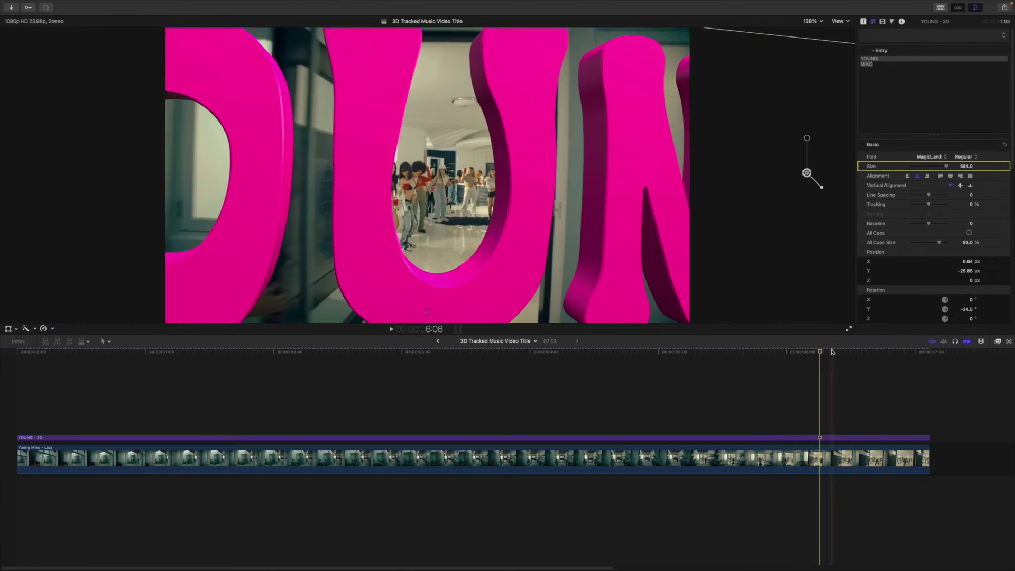
pyautogui.click(836, 351)
pyautogui.moveTo(619, 234); pyautogui.dragTo(625, 237)
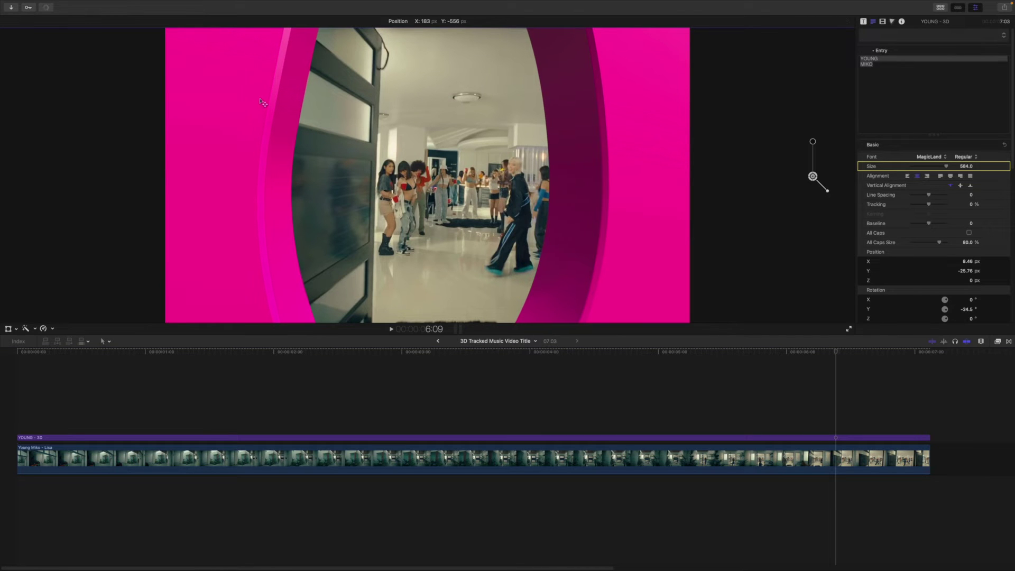
# Step: Play and scrub through the clip to examine the repositioned title, especially where the foreground wall passes the door
pyautogui.moveTo(845, 351); pyautogui.dragTo(170, 388)
pyautogui.press('space')
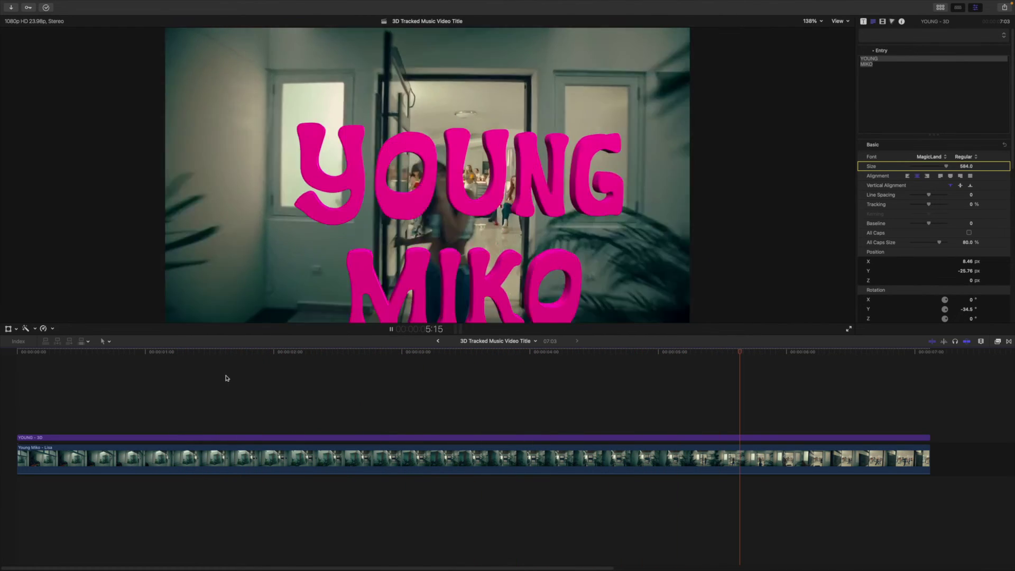
pyautogui.press('space')
pyautogui.moveTo(831, 353); pyautogui.dragTo(271, 351)
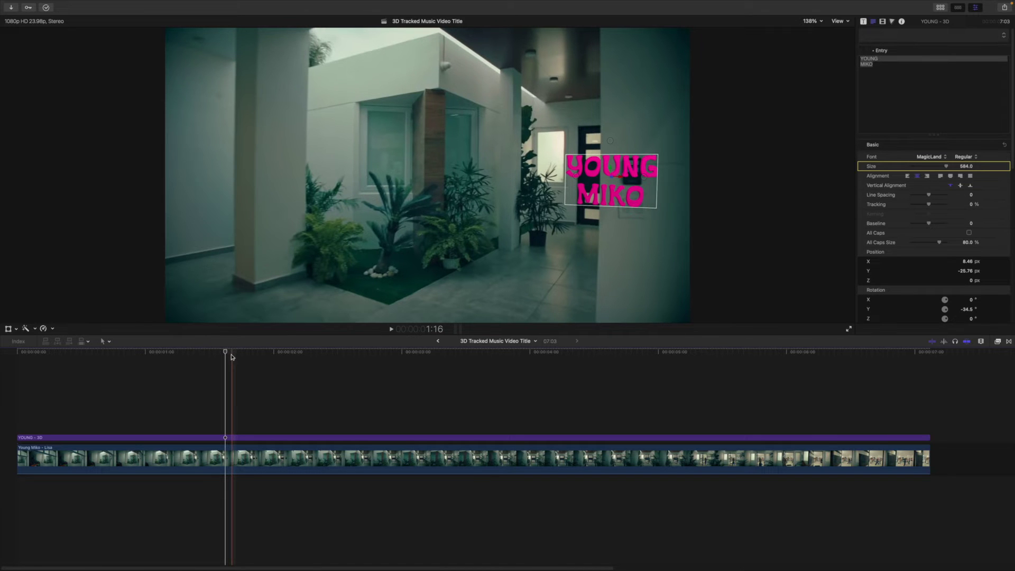
pyautogui.moveTo(226, 355); pyautogui.dragTo(318, 351)
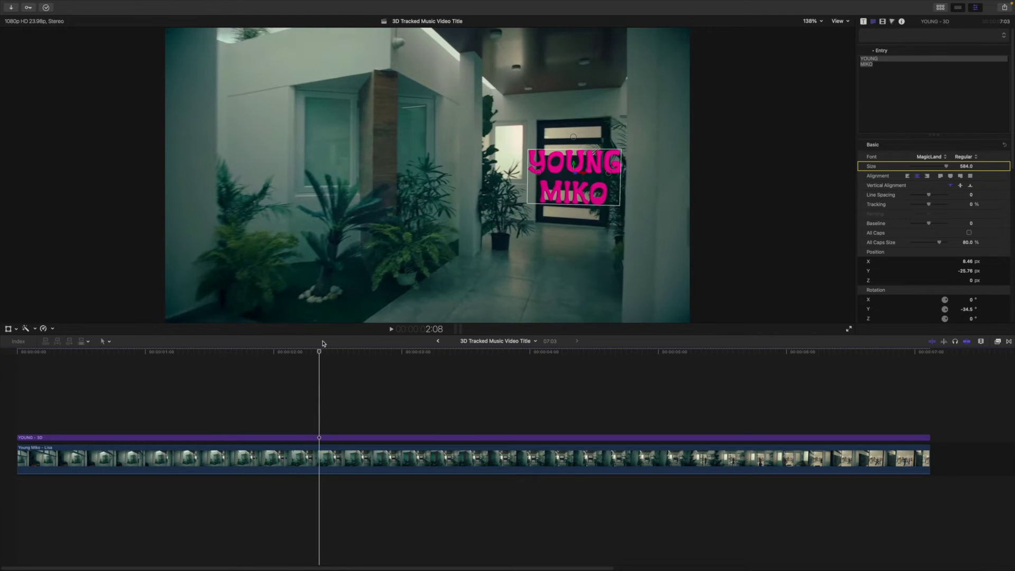
pyautogui.press('space')
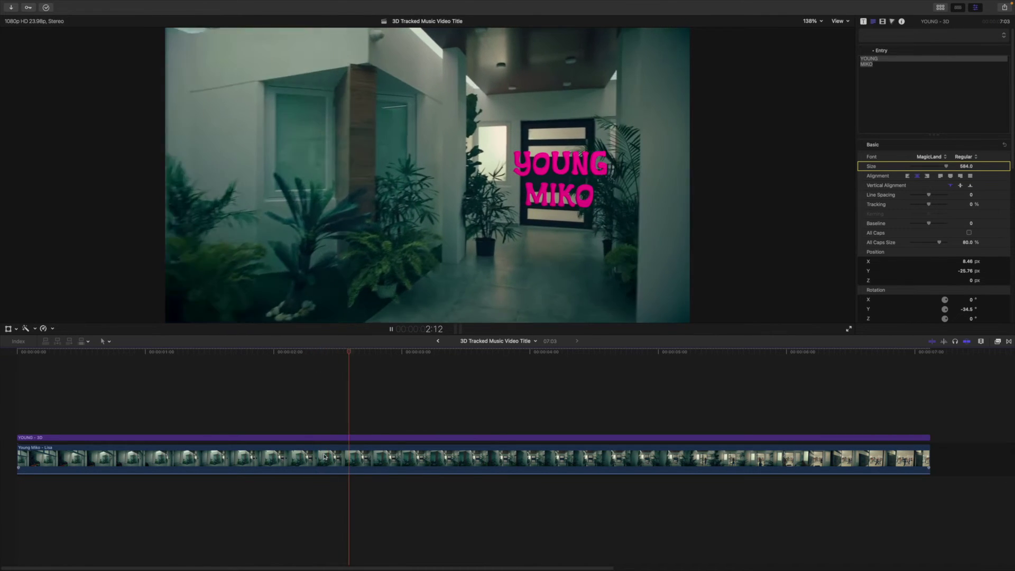
pyautogui.moveTo(213, 353); pyautogui.dragTo(244, 362)
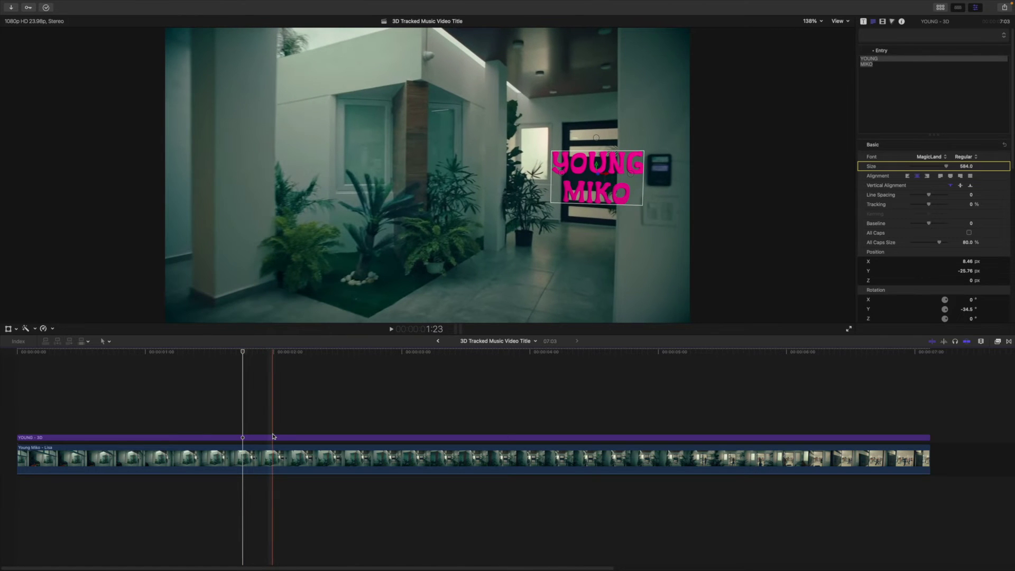
# Step: Duplicate the music video clip onto a layer directly above the 3D title, aligned with the original
pyautogui.click(260, 456)
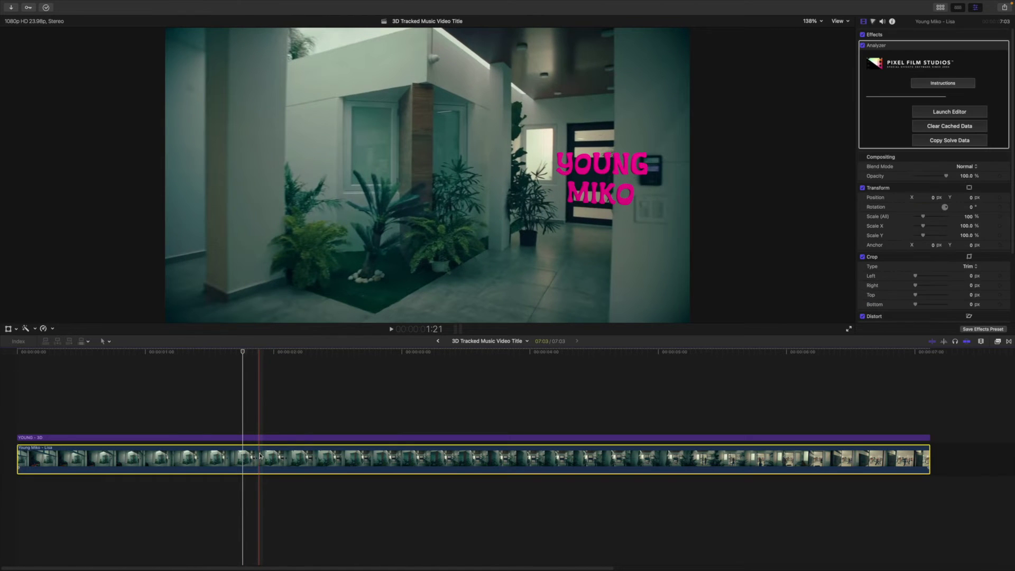
pyautogui.moveTo(259, 455); pyautogui.dragTo(260, 377)
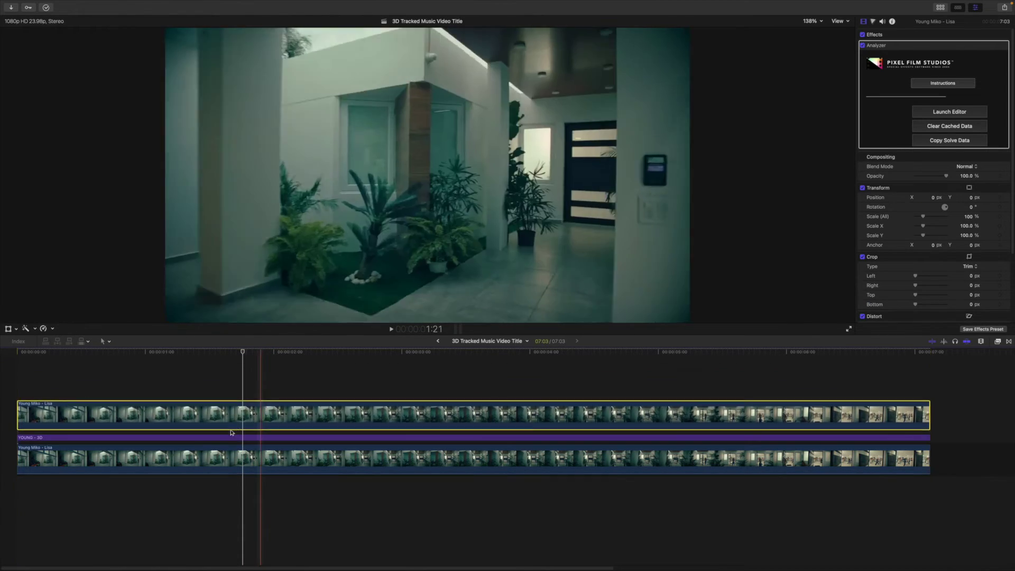
pyautogui.click(236, 438)
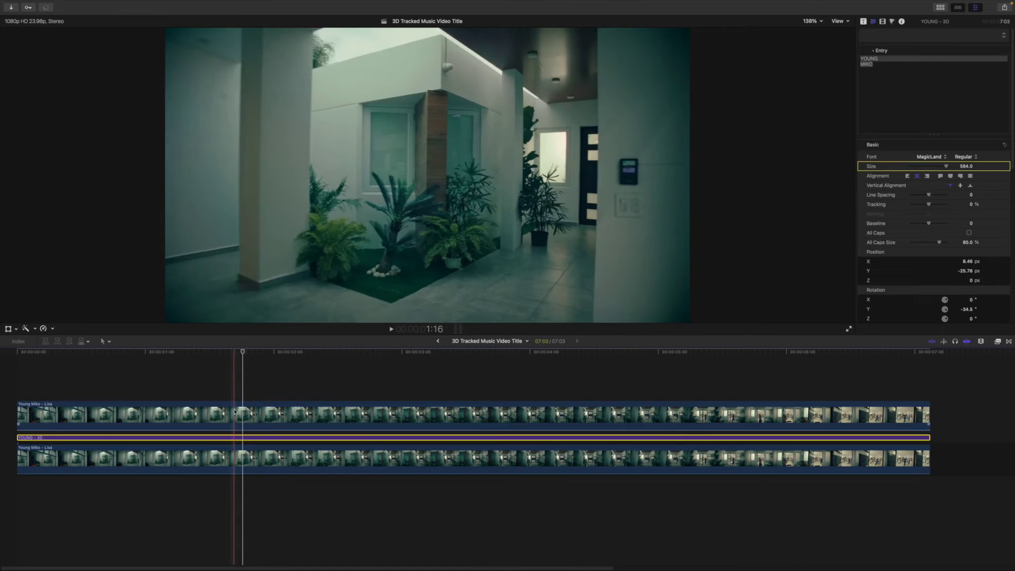
# Step: Remove the Analyzer effect from the upper duplicate clip and apply a Draw Mask effect to it at 1:17
pyautogui.click(260, 417)
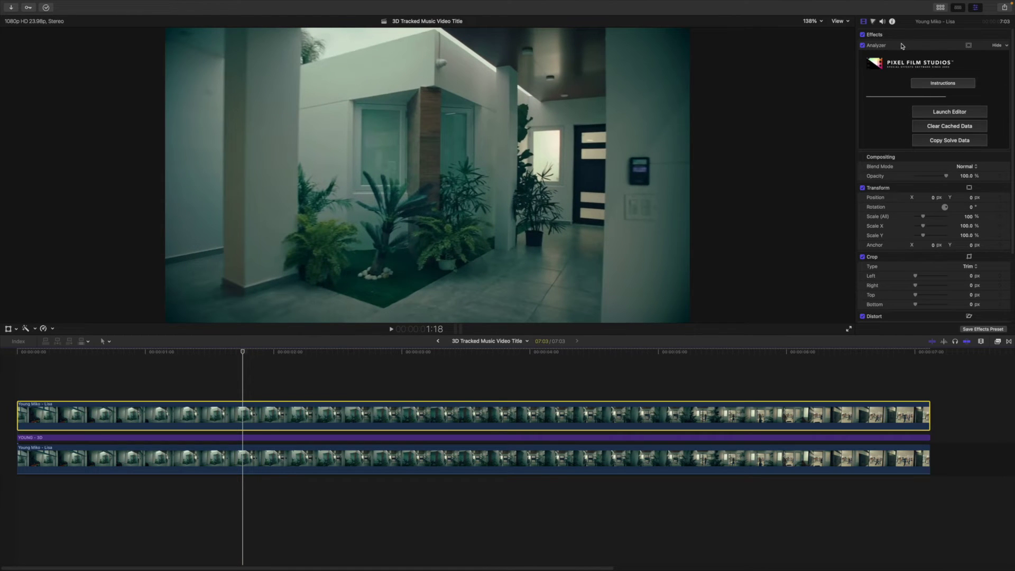
pyautogui.scroll(-5, 900, 46)
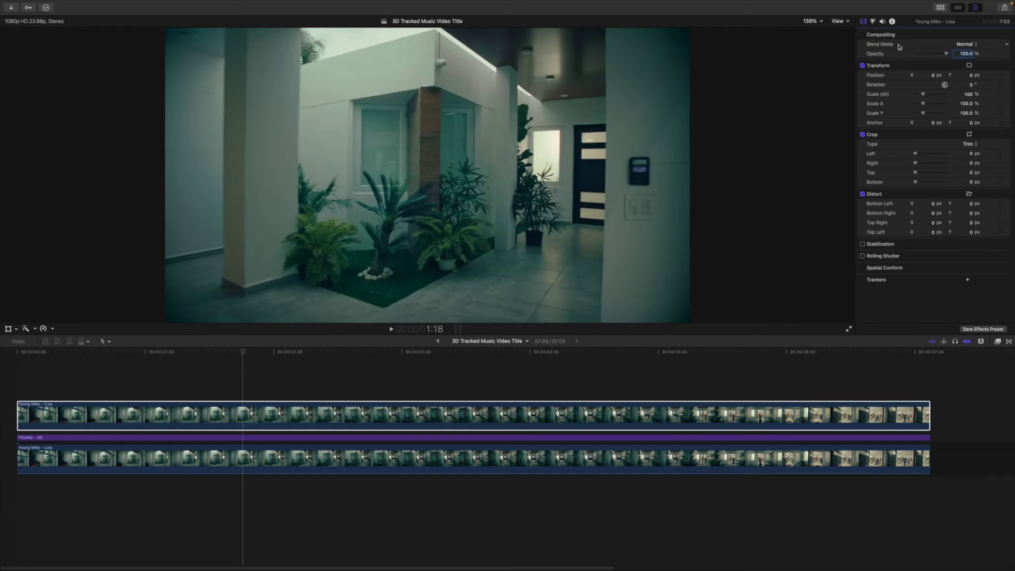
pyautogui.click(997, 341)
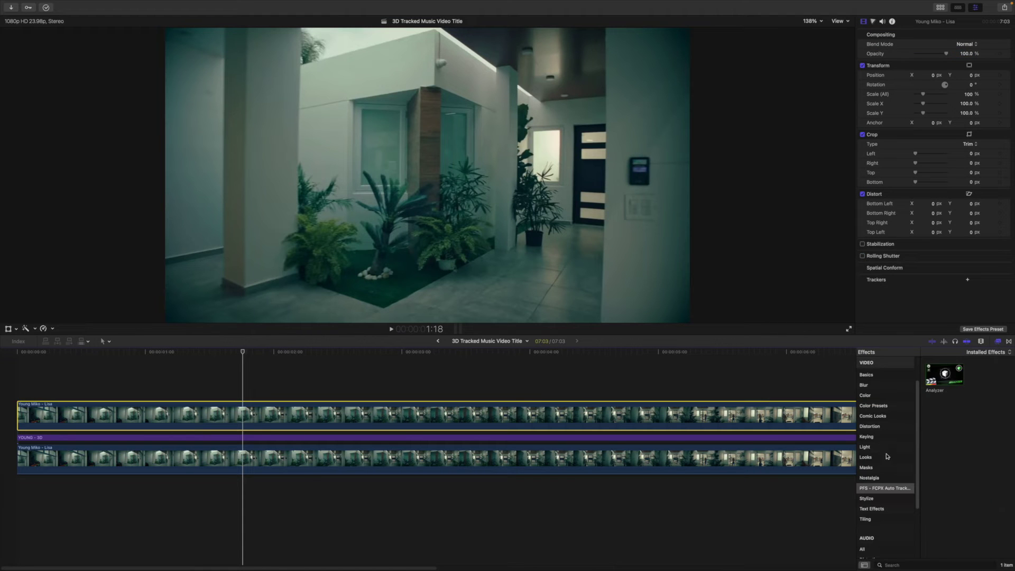
pyautogui.click(872, 469)
pyautogui.moveTo(943, 378); pyautogui.dragTo(782, 416)
pyautogui.press('super+5')
pyautogui.moveTo(243, 353)
pyautogui.mouseDown()
pyautogui.moveTo(79, 356)
pyautogui.moveTo(266, 355)
pyautogui.moveTo(237, 353)
pyautogui.mouseUp()
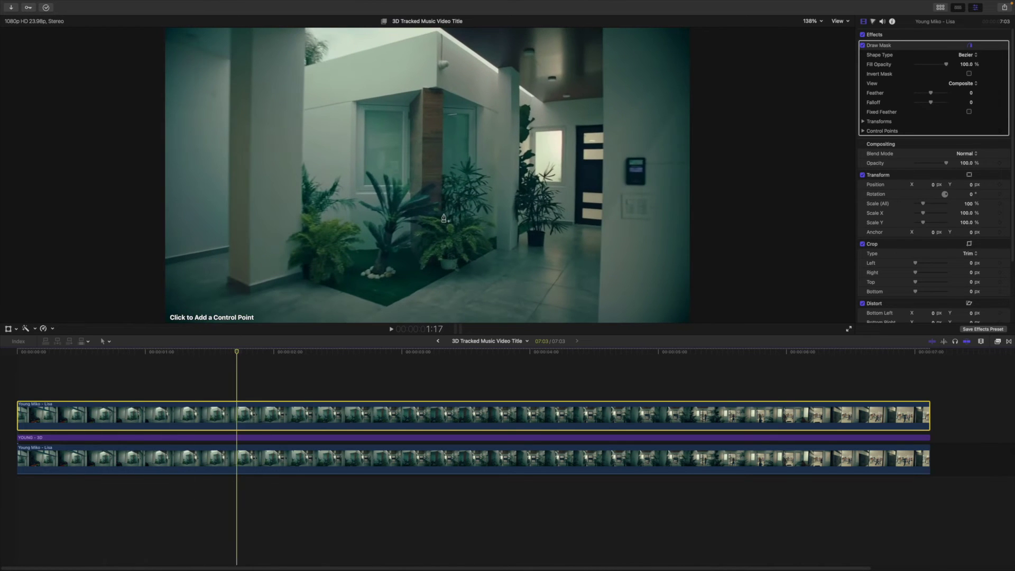
# Step: Draw a four-point Linear mask over the foreground wall along its door-side edge at 1:17, with keyframes on Control Points and Position
pyautogui.click(602, 112)
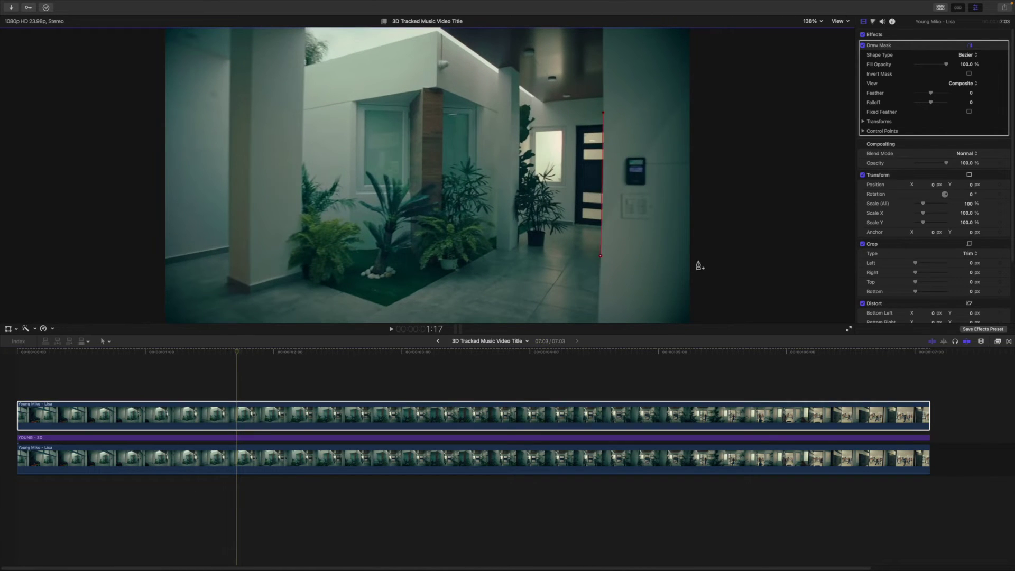
pyautogui.click(603, 114)
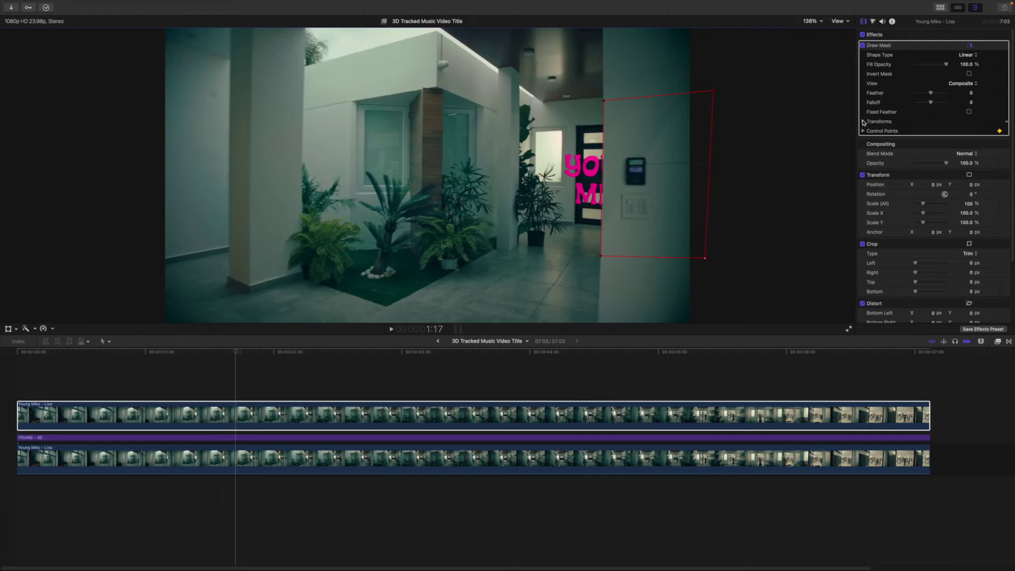
pyautogui.click(863, 121)
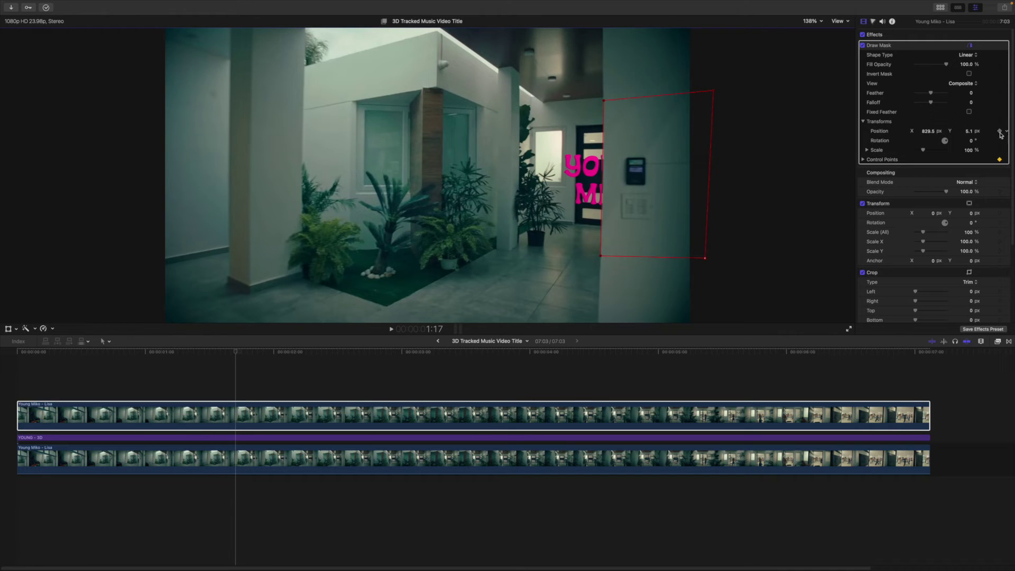
# Step: Keyframe the mask backward frame by frame from 1:16 to 1:11, keeping its edge aligned with the foreground wall
pyautogui.press('Left')
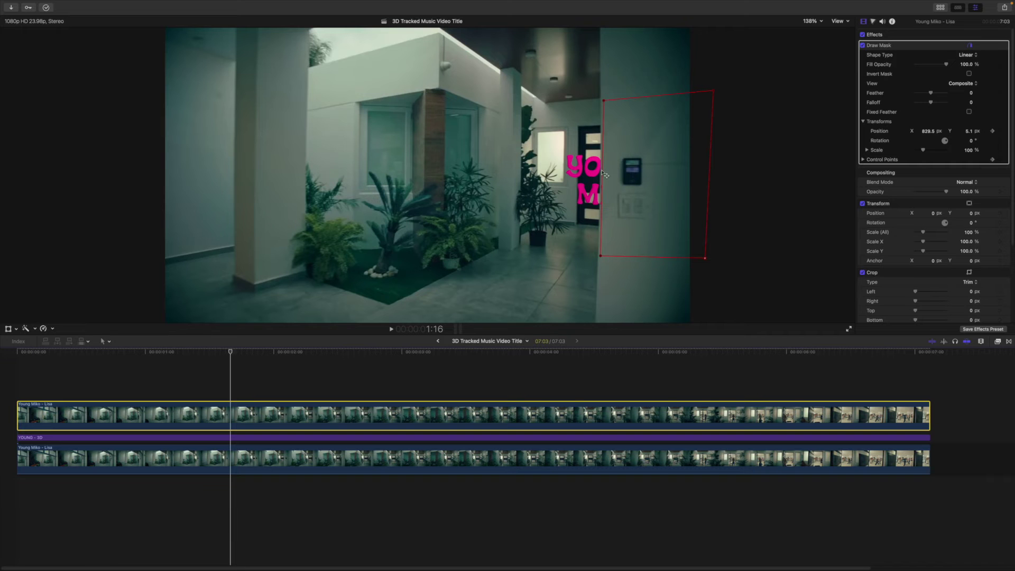
pyautogui.moveTo(602, 171); pyautogui.dragTo(602, 172)
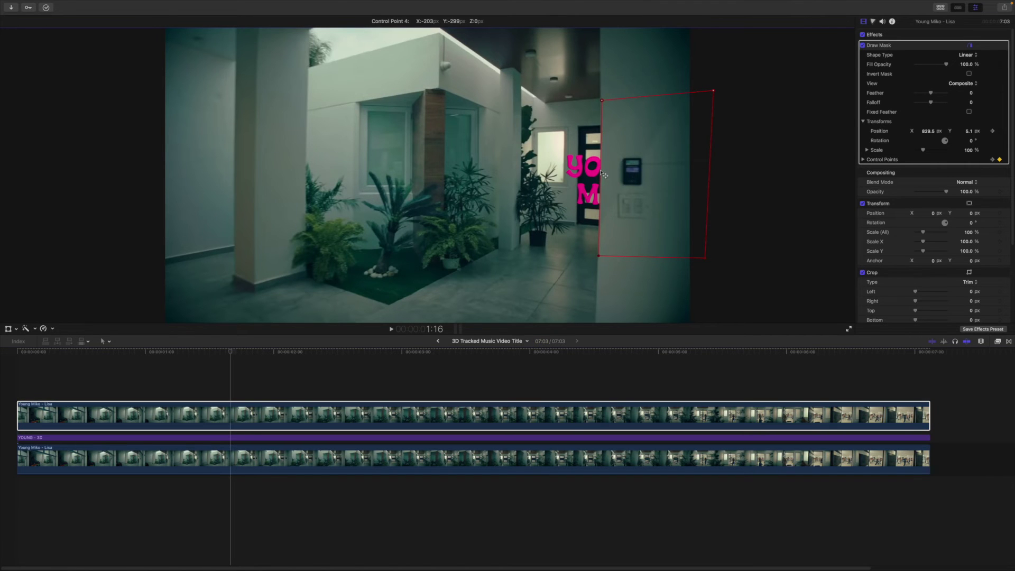
pyautogui.press('Left')
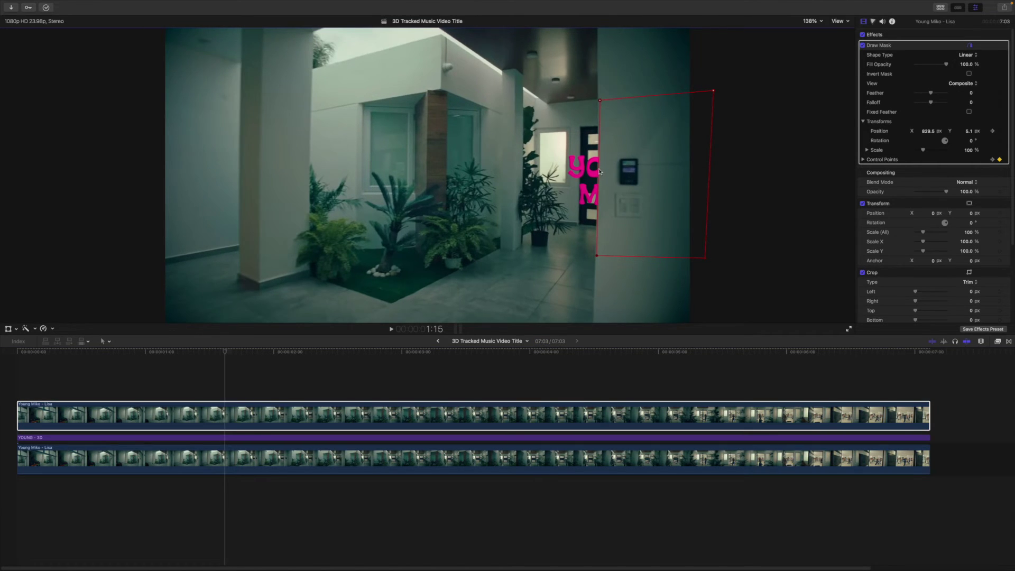
pyautogui.press('Left')
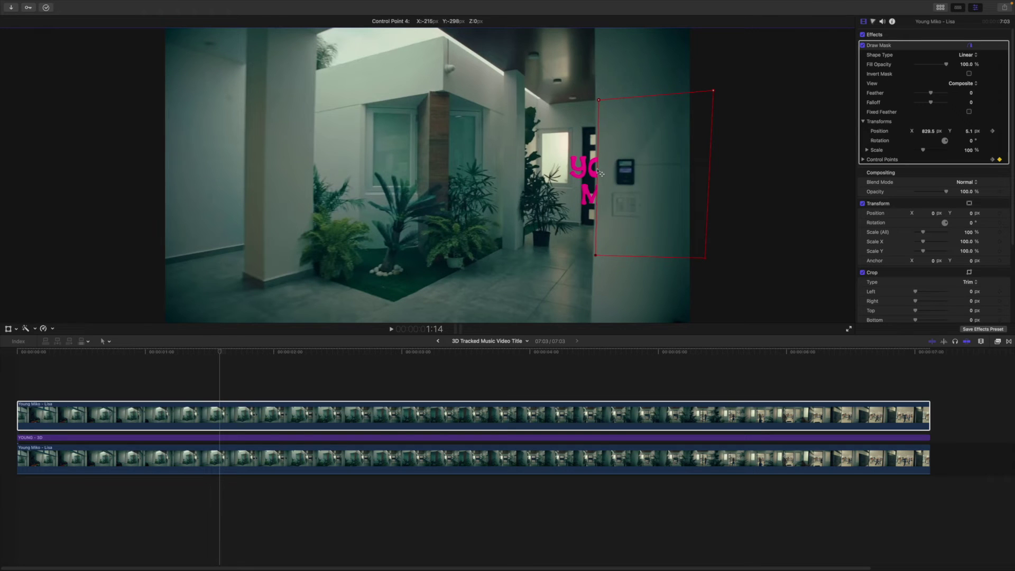
pyautogui.press('Left')
pyautogui.press('Left')
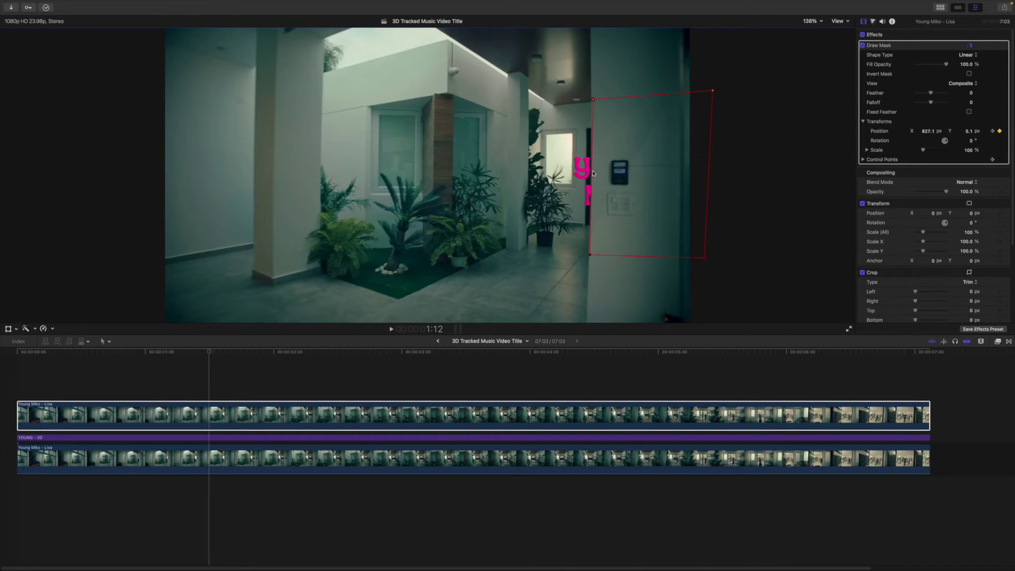
pyautogui.press('Right')
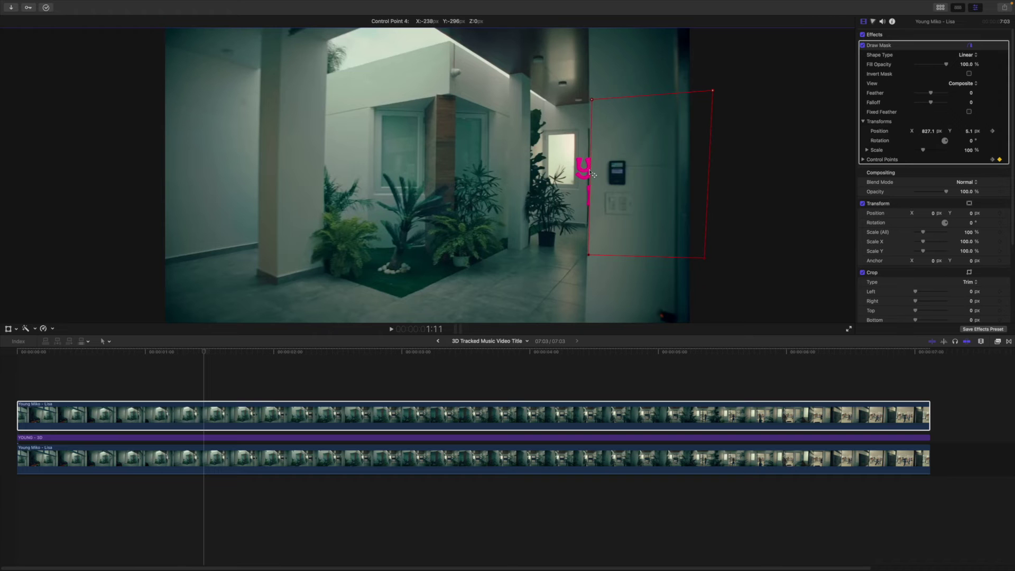
# Step: Check the earlier mask frames and keyframe the mask forward through 2:09, following the wall edge and moving it clear of the title
pyautogui.press('Right')
pyautogui.press('Right')
pyautogui.press('Right')
pyautogui.press('Right')
pyautogui.press('Right')
pyautogui.press('Right')
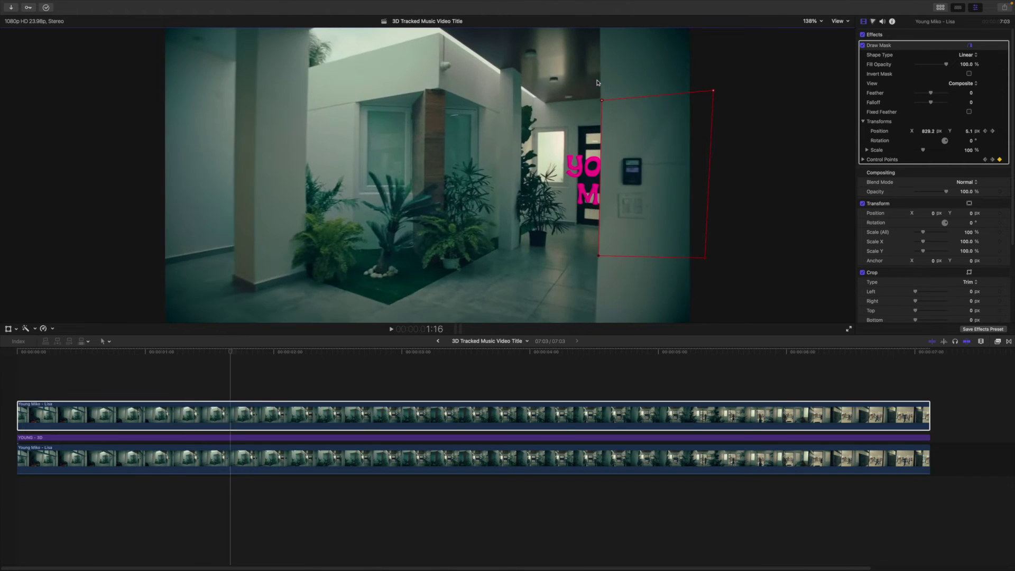
pyautogui.press('Left')
pyautogui.press('Left')
pyautogui.press('Right')
pyautogui.press('Right')
pyautogui.press('Right')
pyautogui.press('Right')
pyautogui.press('Right')
pyautogui.press('Right')
pyautogui.press('Right')
pyautogui.press('Right')
pyautogui.press('Right')
pyautogui.press('Right')
pyautogui.press('Right')
pyautogui.press('Right')
pyautogui.press('Right')
pyautogui.press('Right')
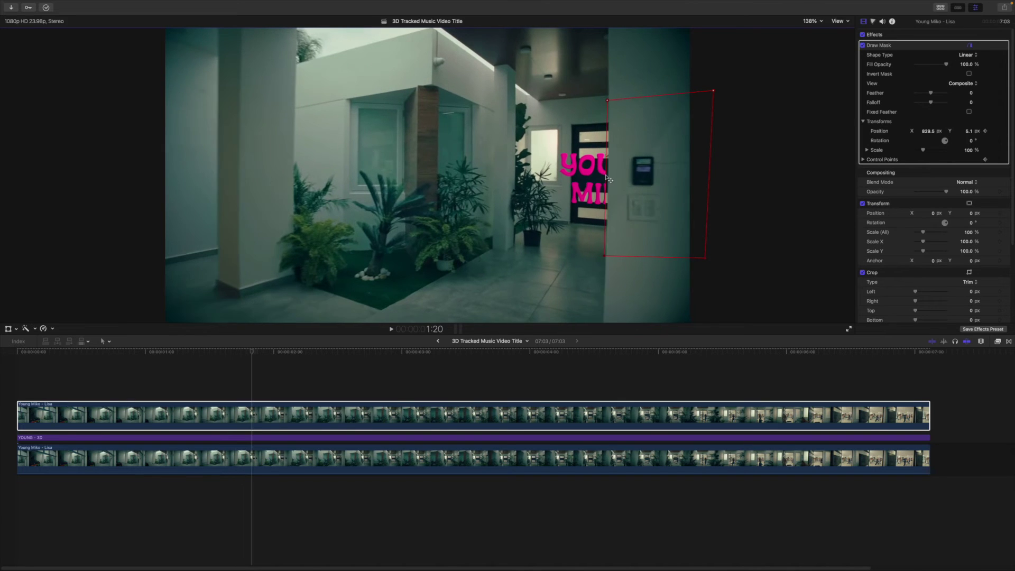
pyautogui.press('Right')
pyautogui.press('Right')
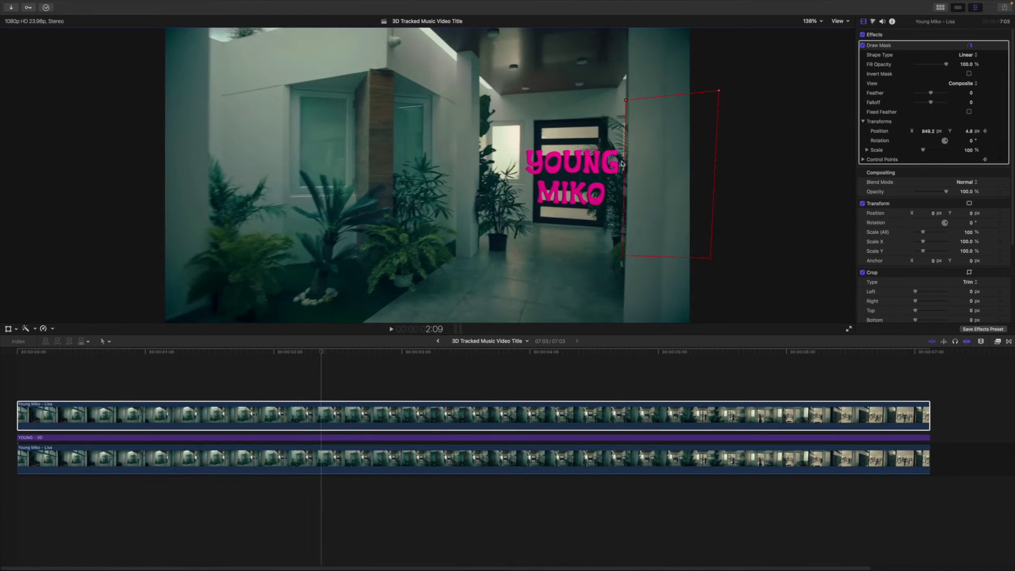
pyautogui.moveTo(652, 175)
pyautogui.mouseDown()
pyautogui.moveTo(745, 174)
pyautogui.moveTo(634, 183)
pyautogui.mouseUp()
# Step: Set the Draw Mask's Feather to -6.0 and review how the title emerges from behind the wall
pyautogui.moveTo(321, 353); pyautogui.dragTo(50, 354)
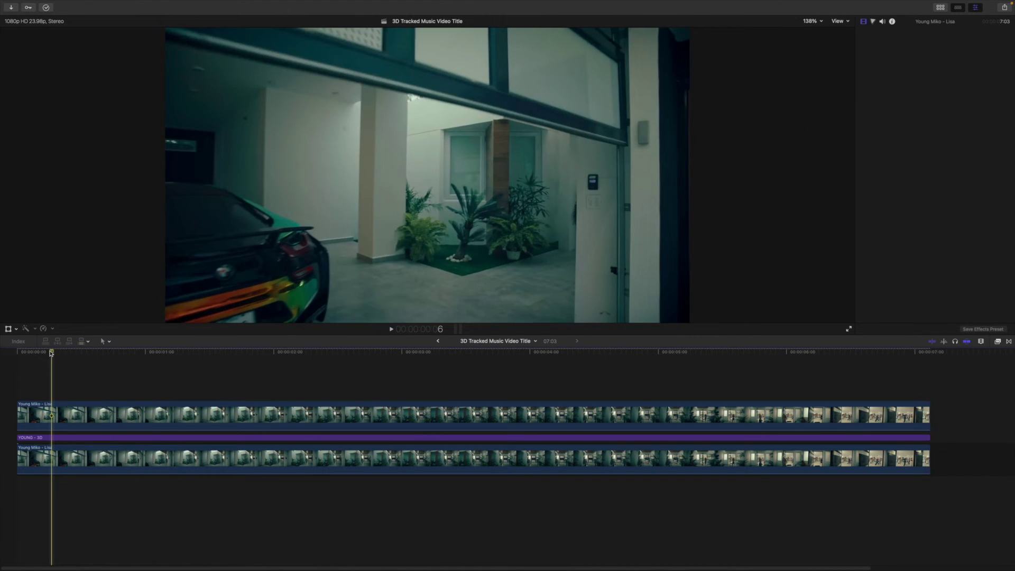
pyautogui.press('space')
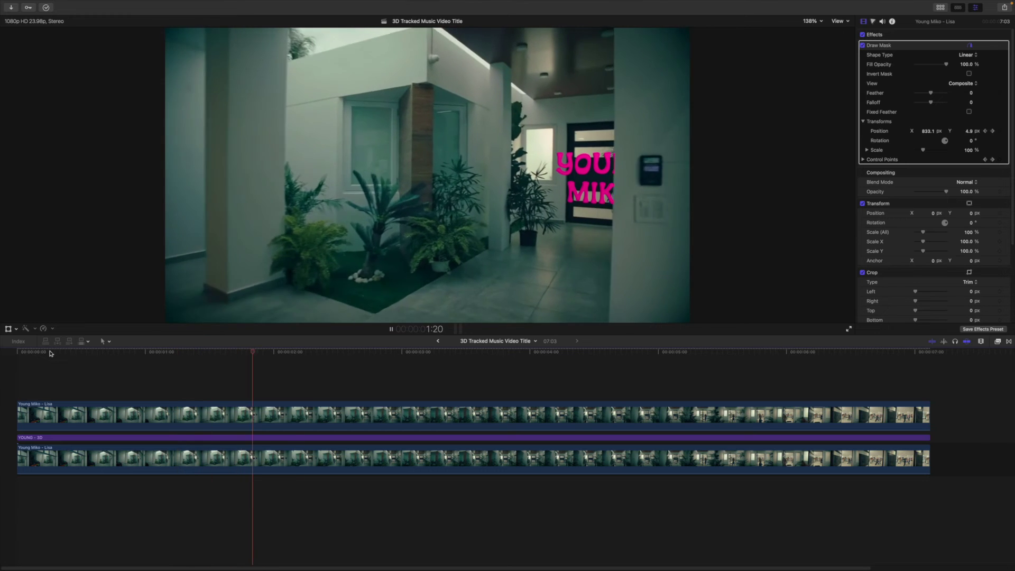
pyautogui.moveTo(66, 351); pyautogui.dragTo(196, 361)
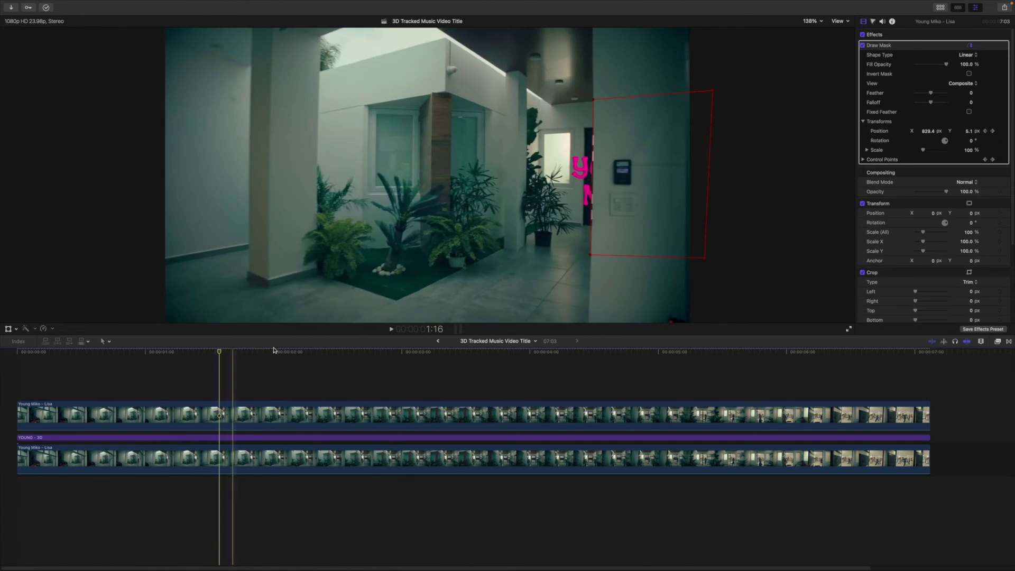
pyautogui.click(917, 171)
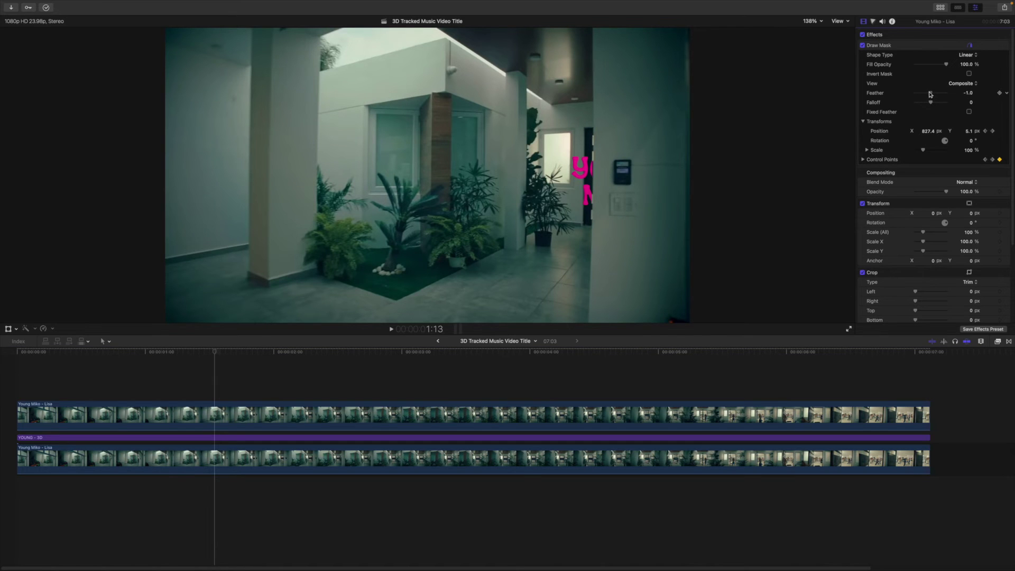
pyautogui.press('space')
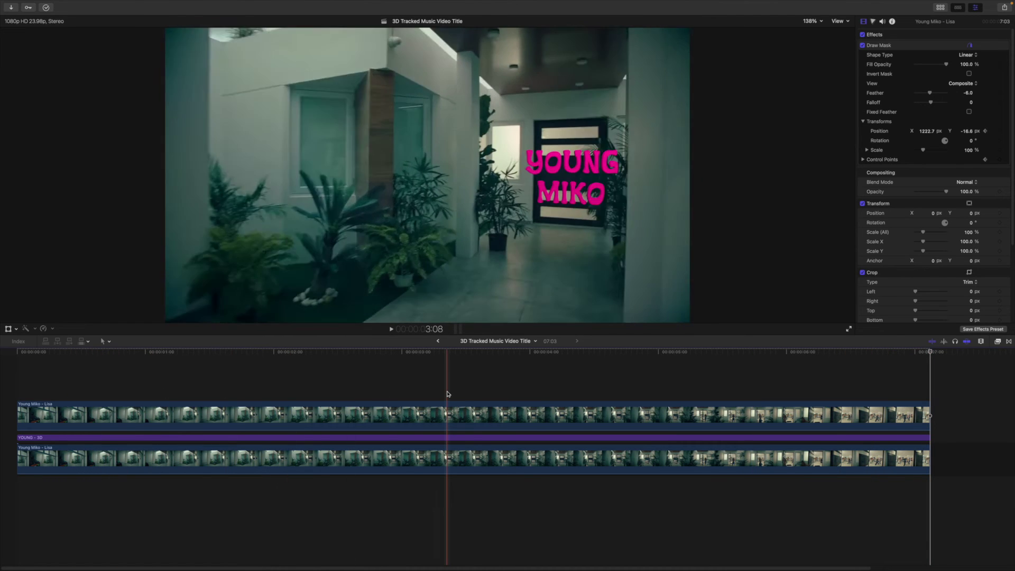
pyautogui.click(414, 353)
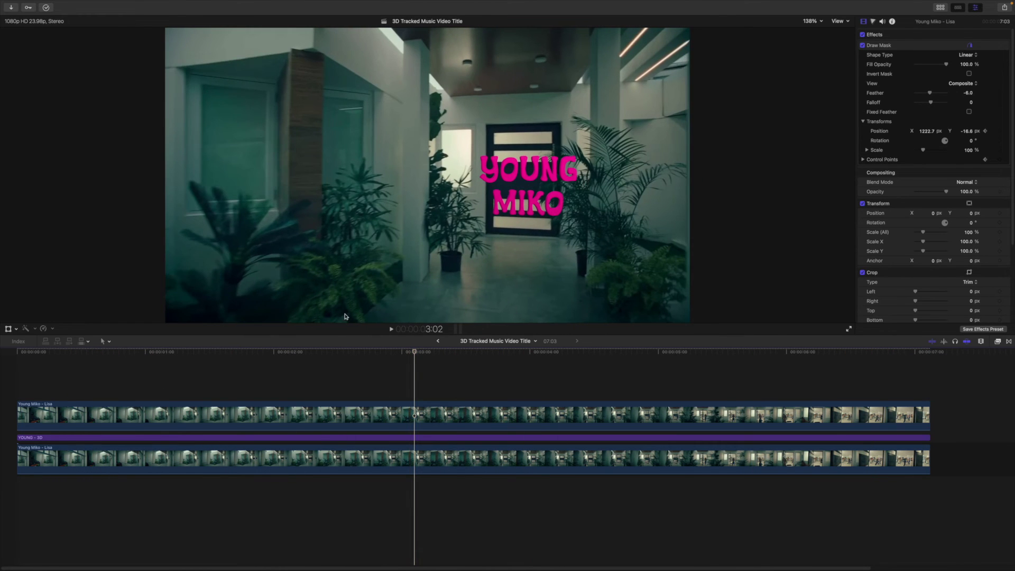
pyautogui.moveTo(337, 352); pyautogui.dragTo(276, 351)
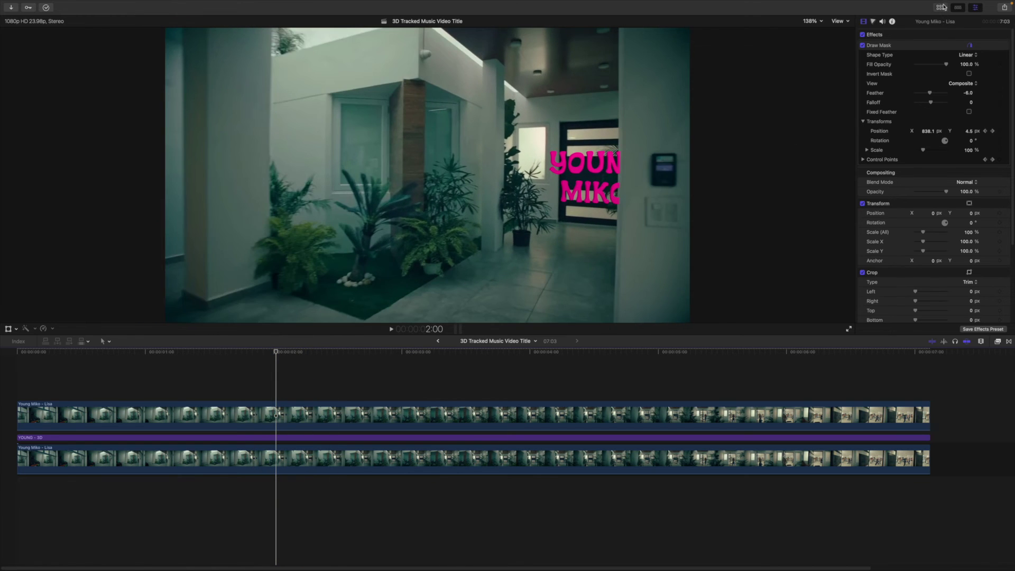
# Step: Add the Plastic Cup title from PFS - FCPX Auto Tracker 3D above the masked clip and trim it to the clips' length
pyautogui.click(942, 7)
pyautogui.scroll(-15, 195, 145)
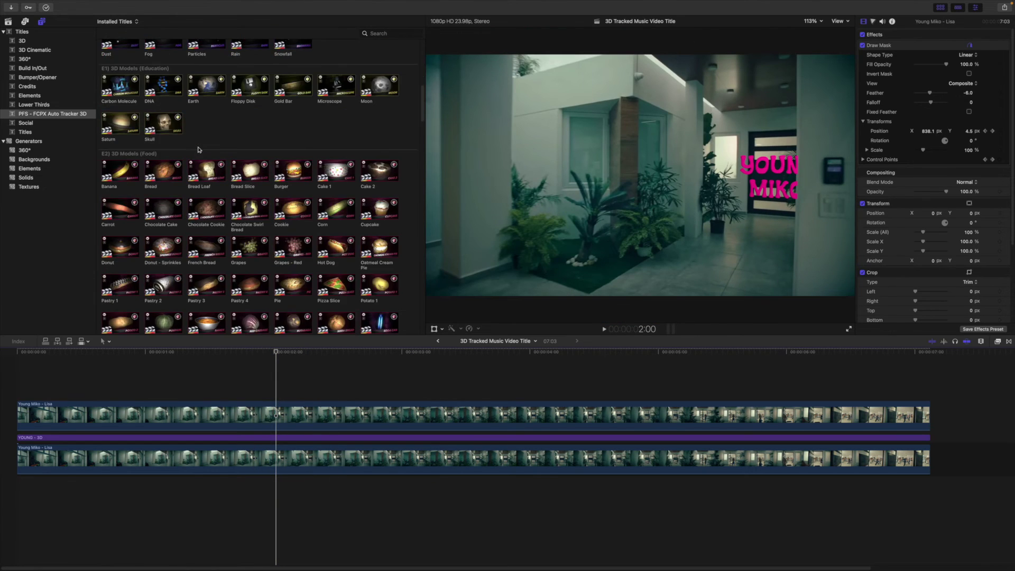
pyautogui.moveTo(424, 128); pyautogui.dragTo(421, 214)
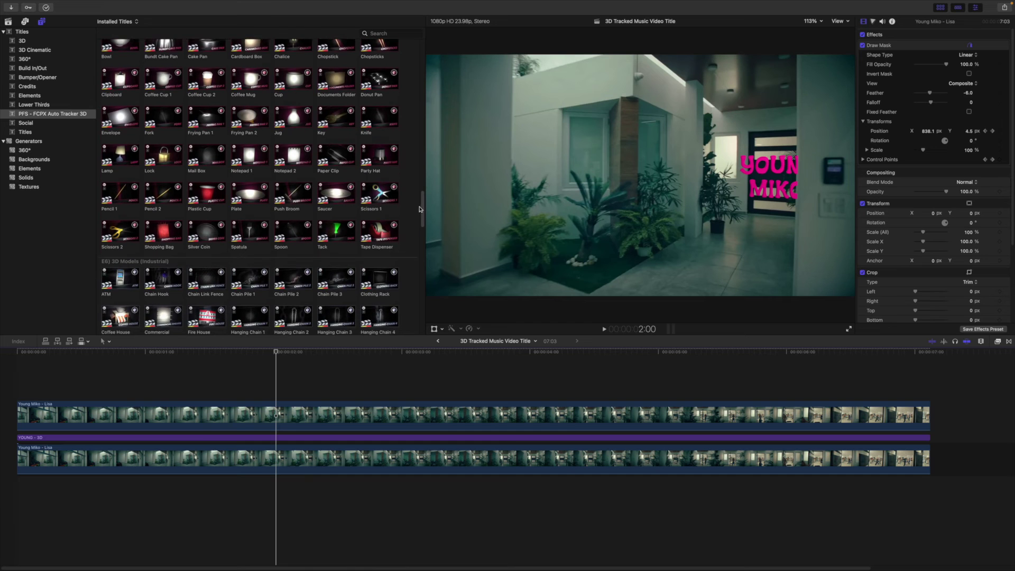
pyautogui.moveTo(206, 196); pyautogui.dragTo(31, 394)
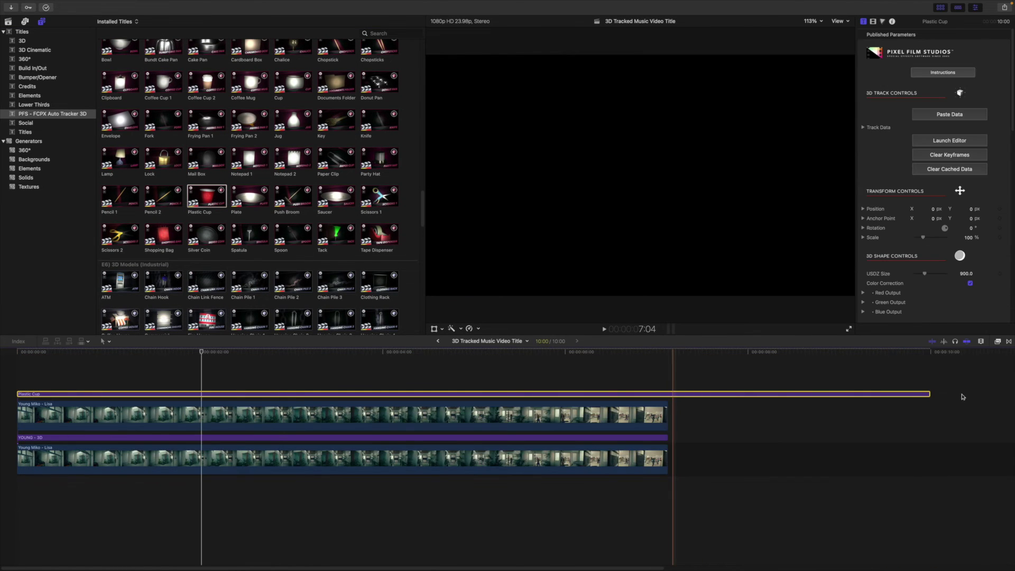
pyautogui.hotkey('alt', ']')
pyautogui.click(941, 7)
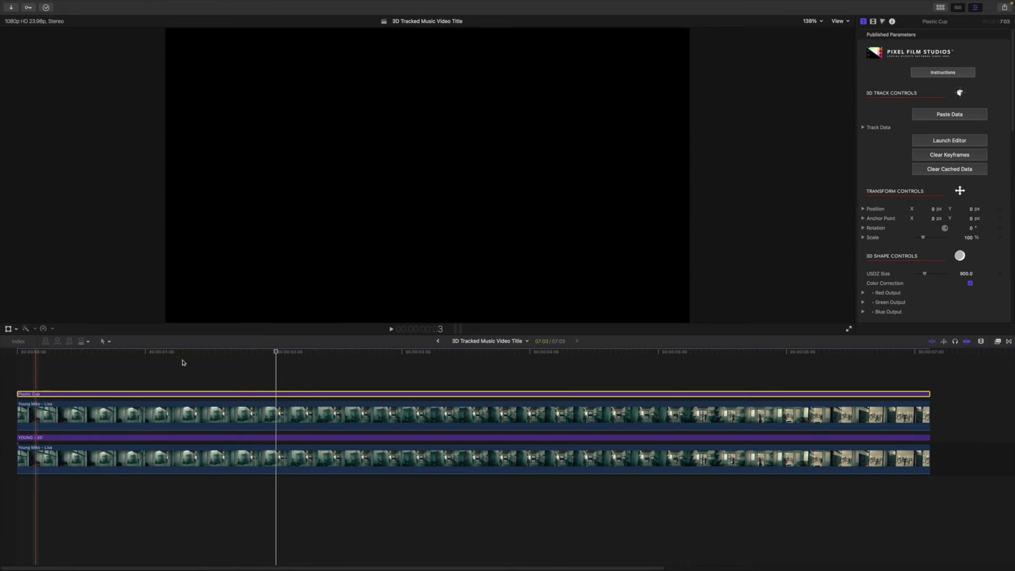
# Step: Copy the Analyzer solve data from the bottom clip and paste it into the Plastic Cup title
pyautogui.click(768, 464)
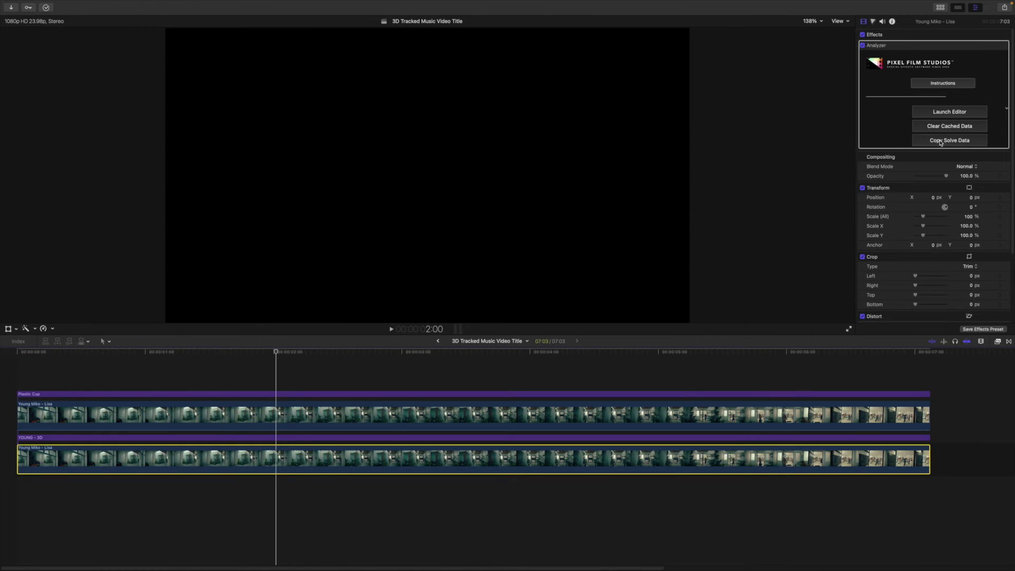
pyautogui.click(820, 393)
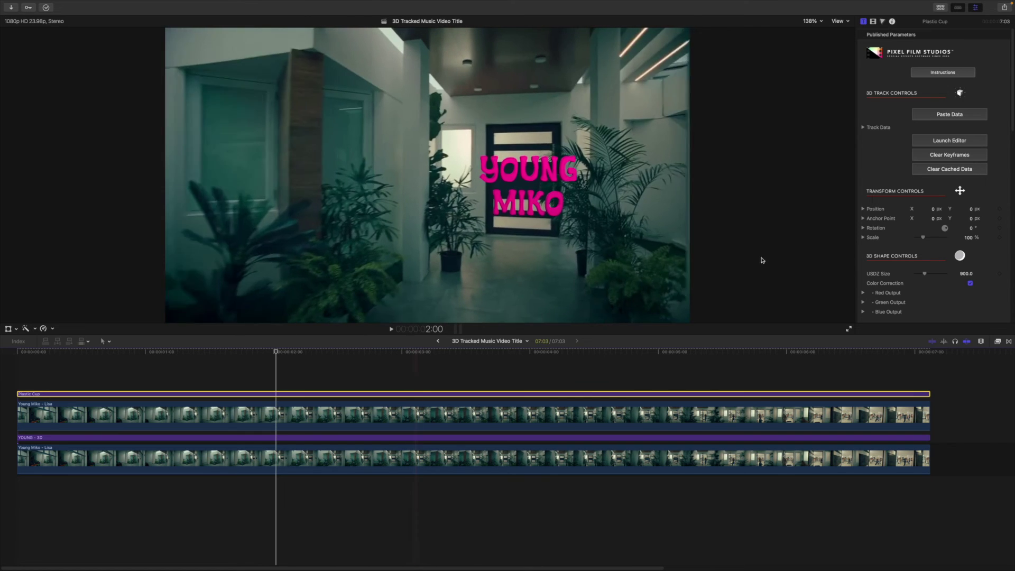
# Step: Anchor the cup to three tracking points on the wooden column and adjacent wall at frame 48 and export the track data
pyautogui.click(942, 142)
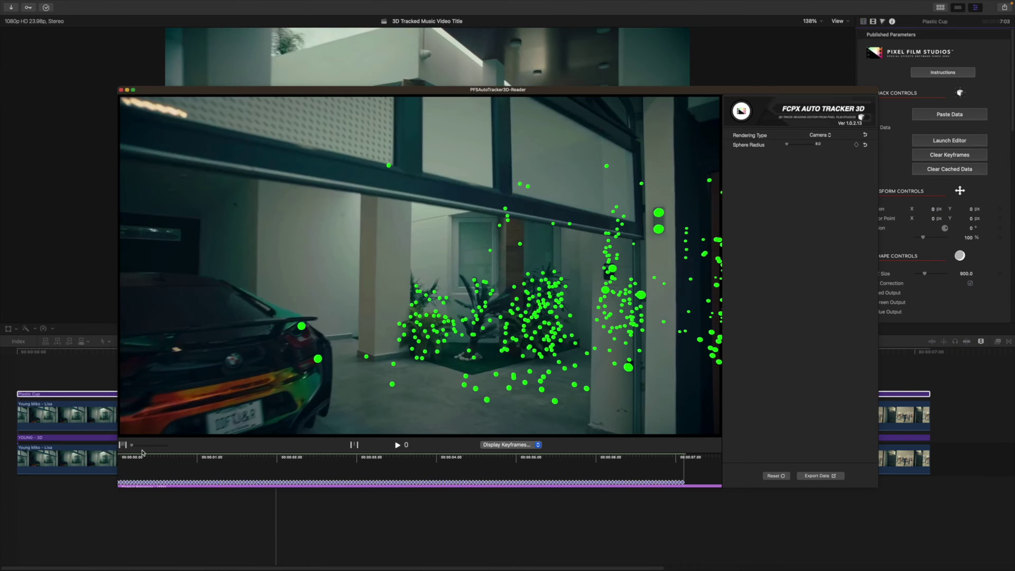
pyautogui.moveTo(143, 457); pyautogui.dragTo(298, 461)
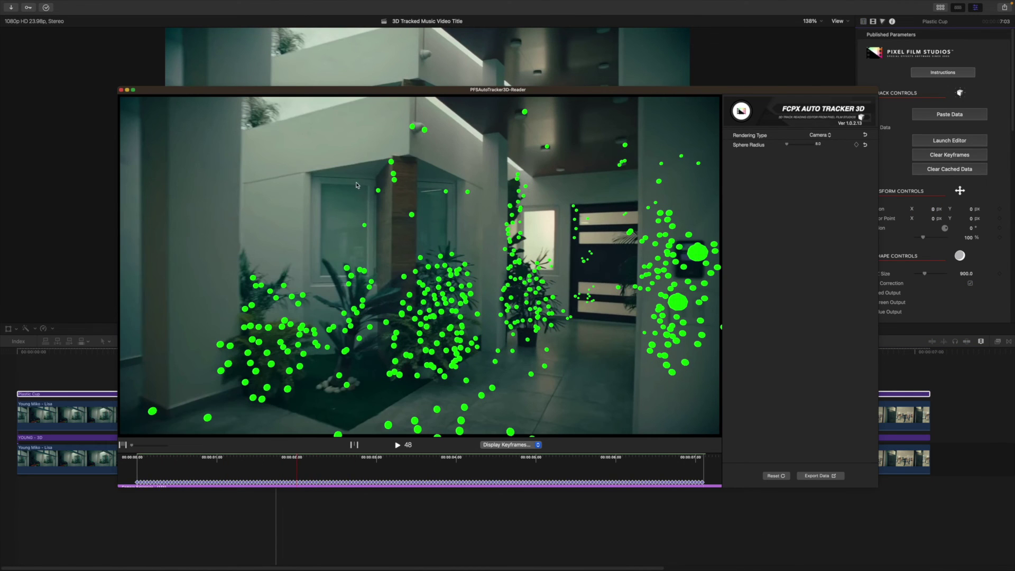
pyautogui.click(444, 193)
pyautogui.click(825, 479)
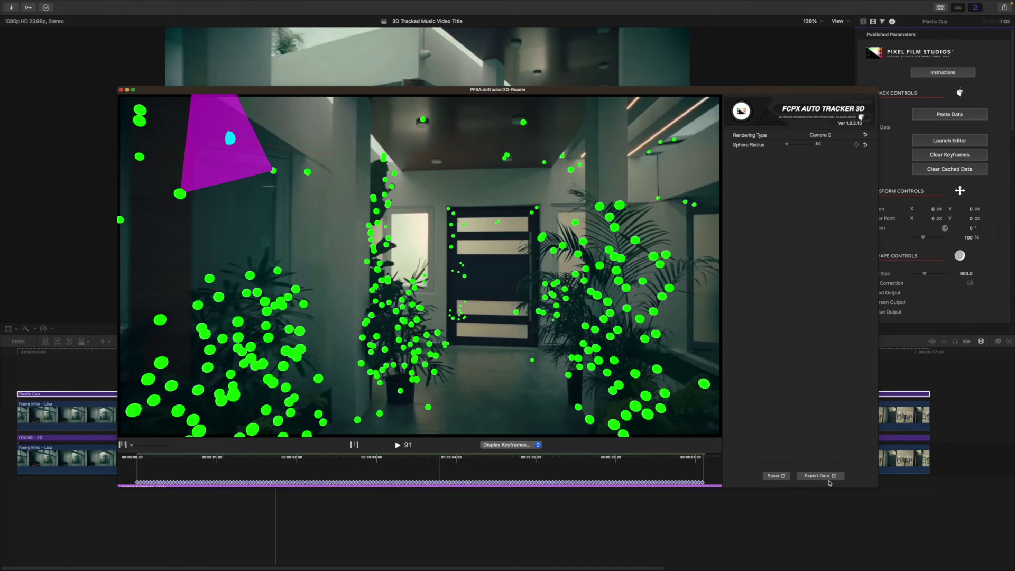
pyautogui.click(503, 310)
# Step: Shrink the cup to a USDZ Size of 304.29, rotate it 28°, and shift its position to X 1.1 px, Y 3.4 px
pyautogui.moveTo(276, 351); pyautogui.dragTo(159, 359)
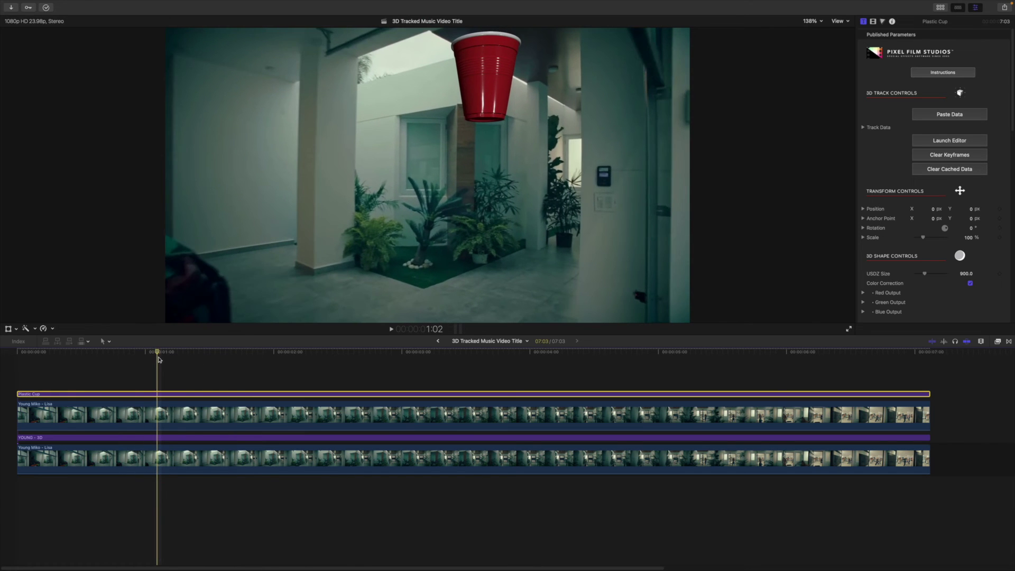
pyautogui.press('space')
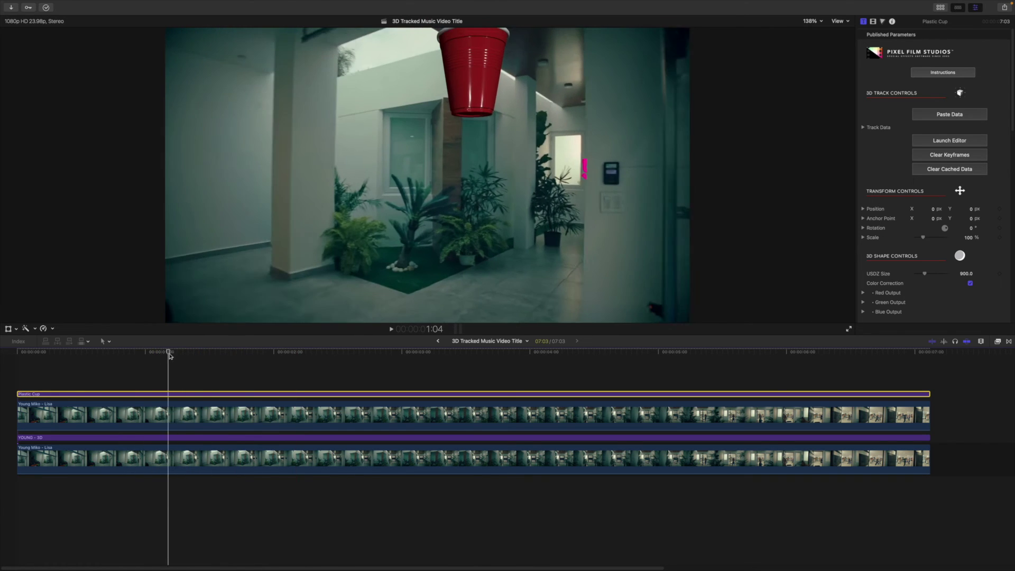
pyautogui.scroll(-2, 933, 240)
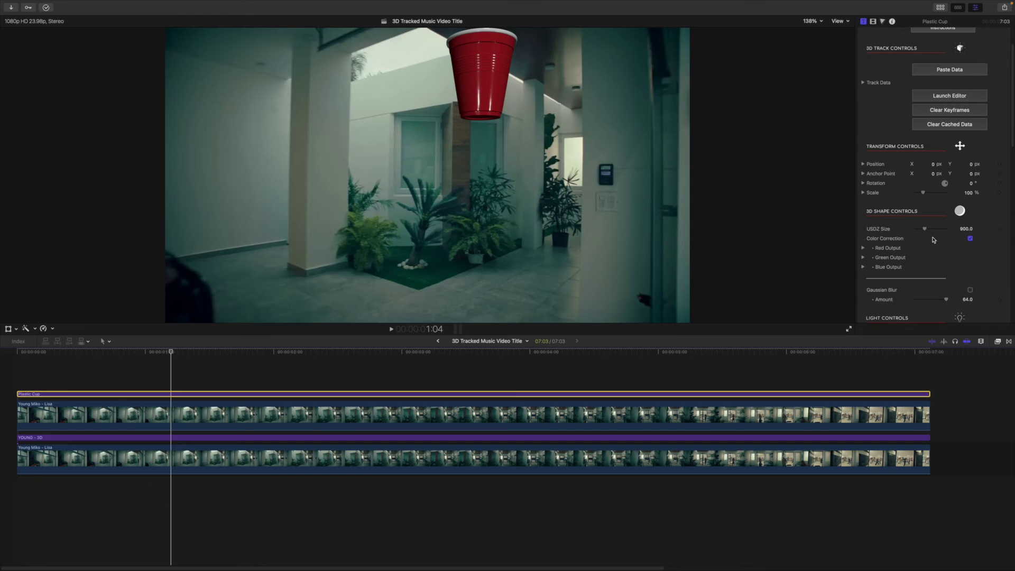
pyautogui.moveTo(925, 231); pyautogui.dragTo(920, 230)
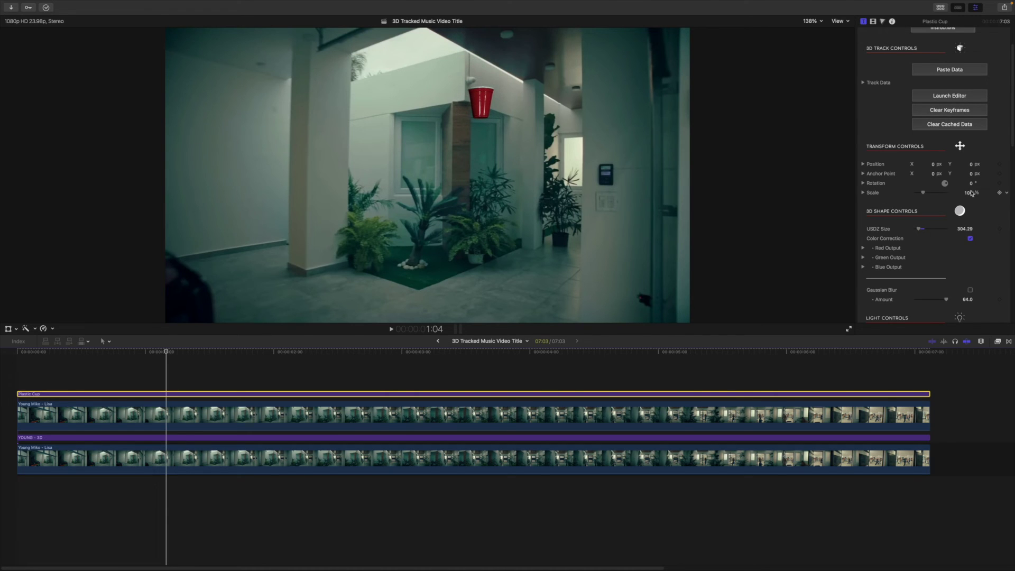
pyautogui.click(971, 175)
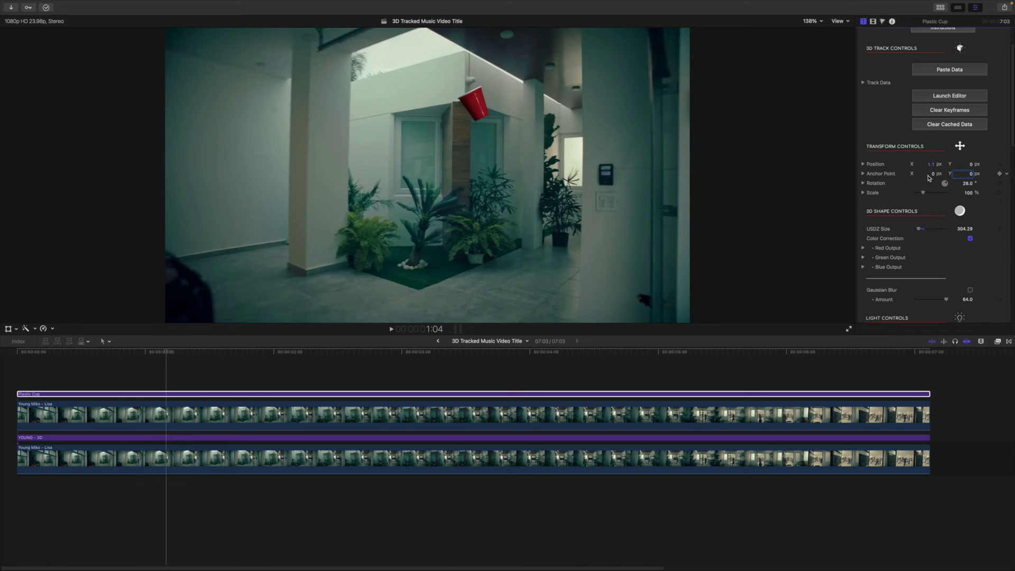
# Step: Set the cup's Lighting Type to Medium Center and play the sequence from near the start to check the tracked cup
pyautogui.moveTo(1012, 133); pyautogui.dragTo(1011, 105)
pyautogui.scroll(-5, 1013, 123)
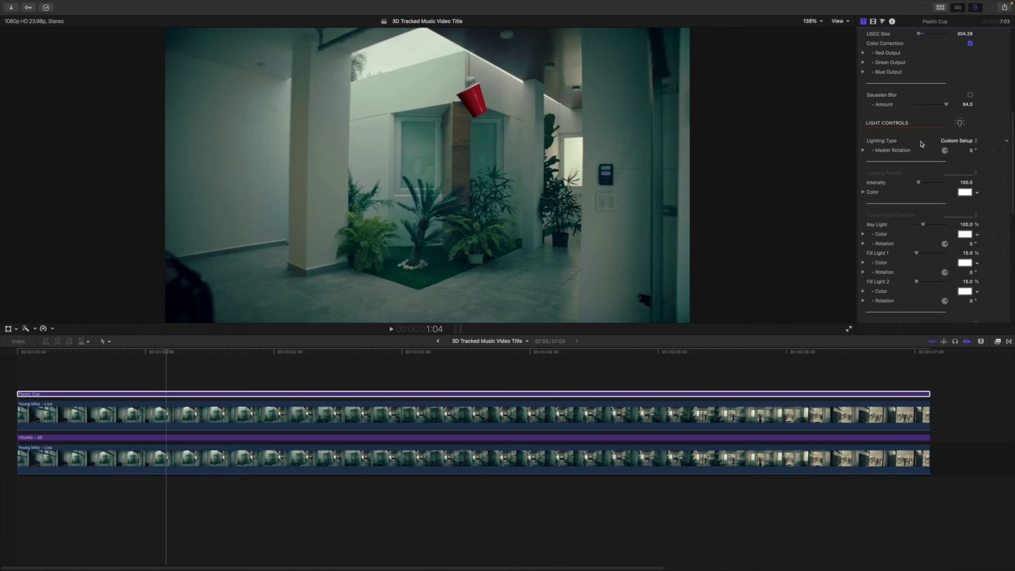
pyautogui.click(952, 141)
pyautogui.click(960, 51)
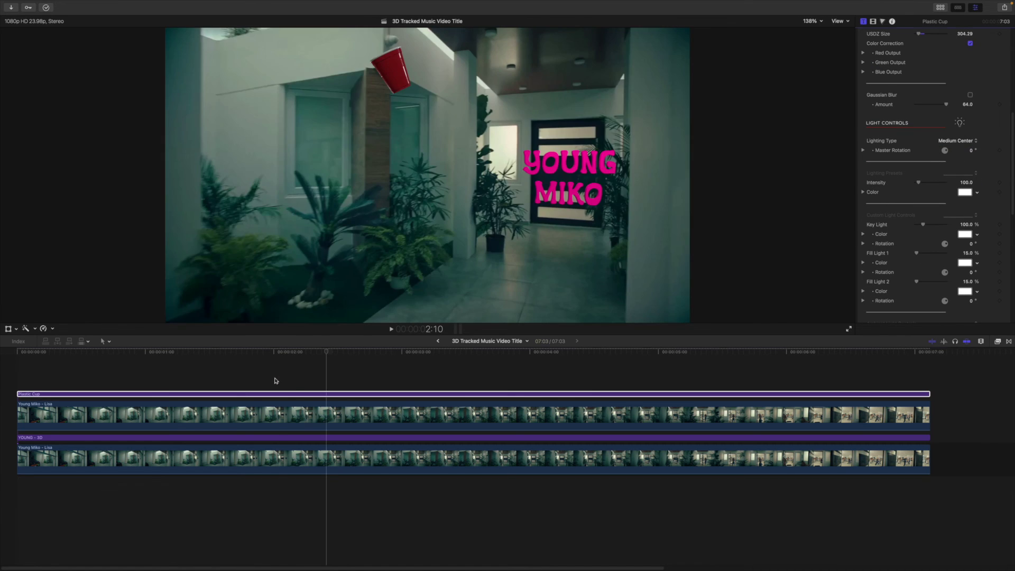
pyautogui.moveTo(280, 353); pyautogui.dragTo(82, 354)
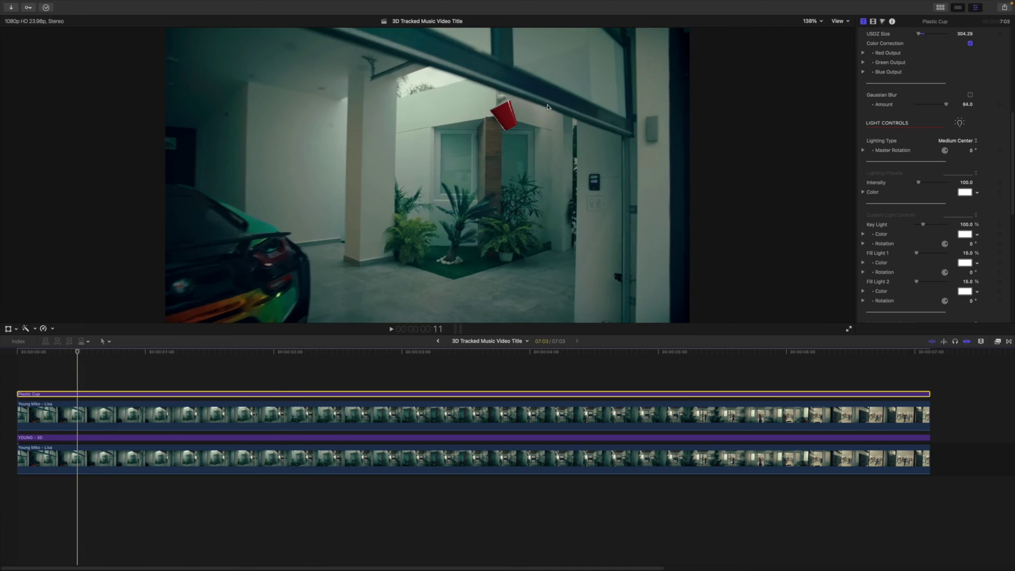
pyautogui.moveTo(76, 356); pyautogui.dragTo(51, 359)
pyautogui.press('space')
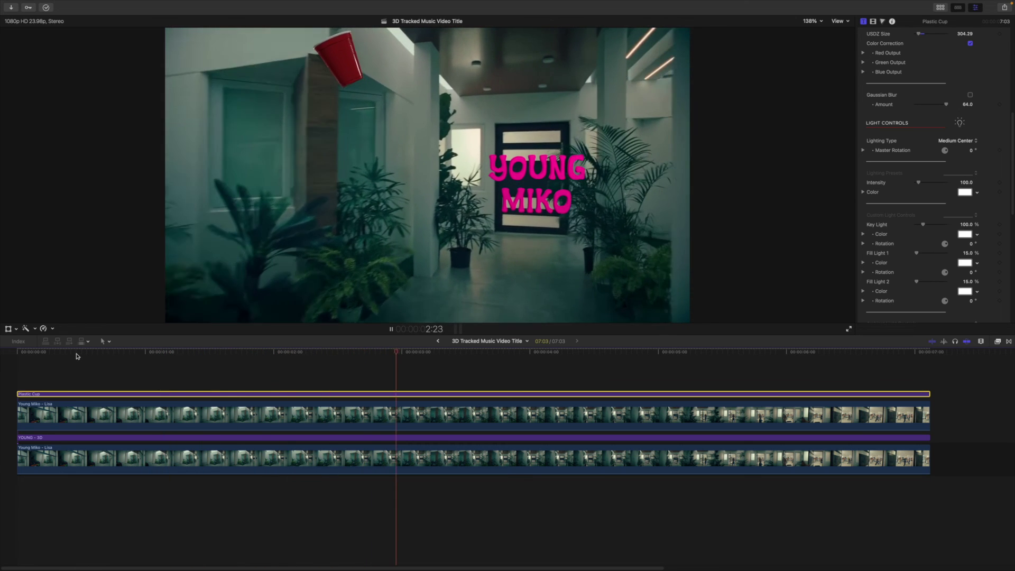
# Step: Duplicate the Plastic Cup title directly above the original at the same timing and park the playhead at 1:18
pyautogui.click(209, 353)
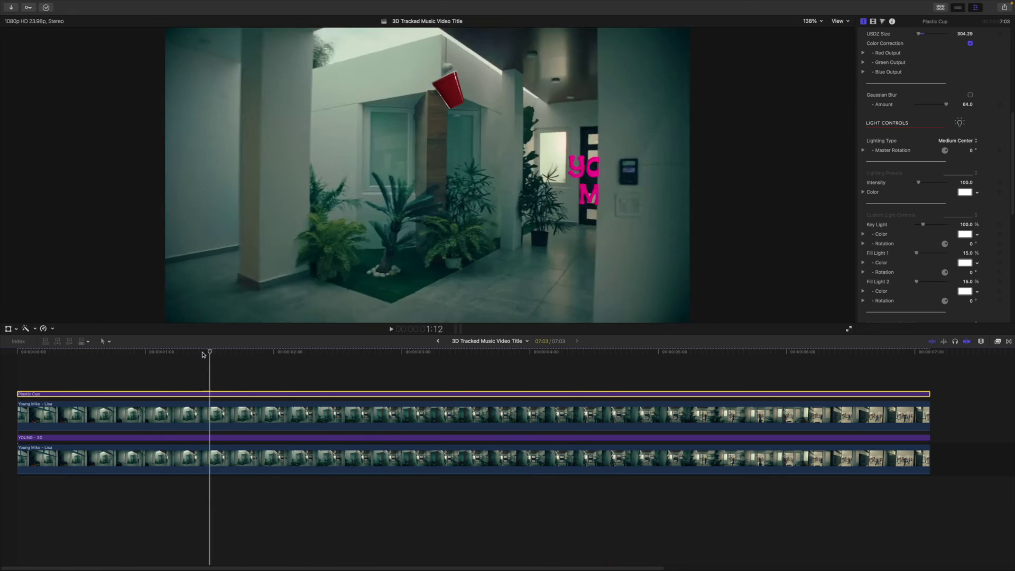
pyautogui.moveTo(208, 396); pyautogui.dragTo(213, 385)
pyautogui.click(245, 352)
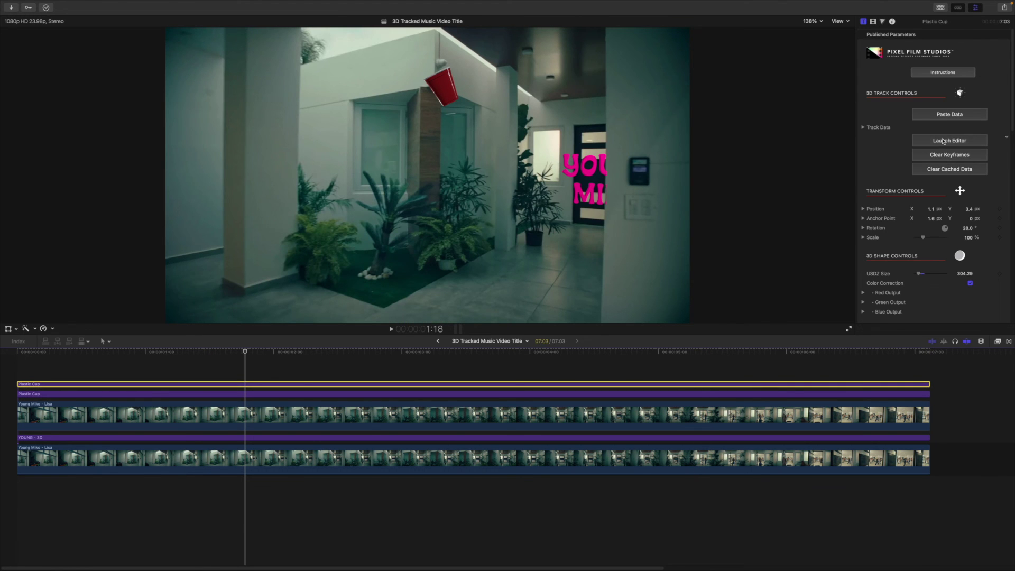
# Step: Re-anchor the duplicated cup to tracking points on the palm beside the door at frame 68 and export the track data
pyautogui.click(944, 141)
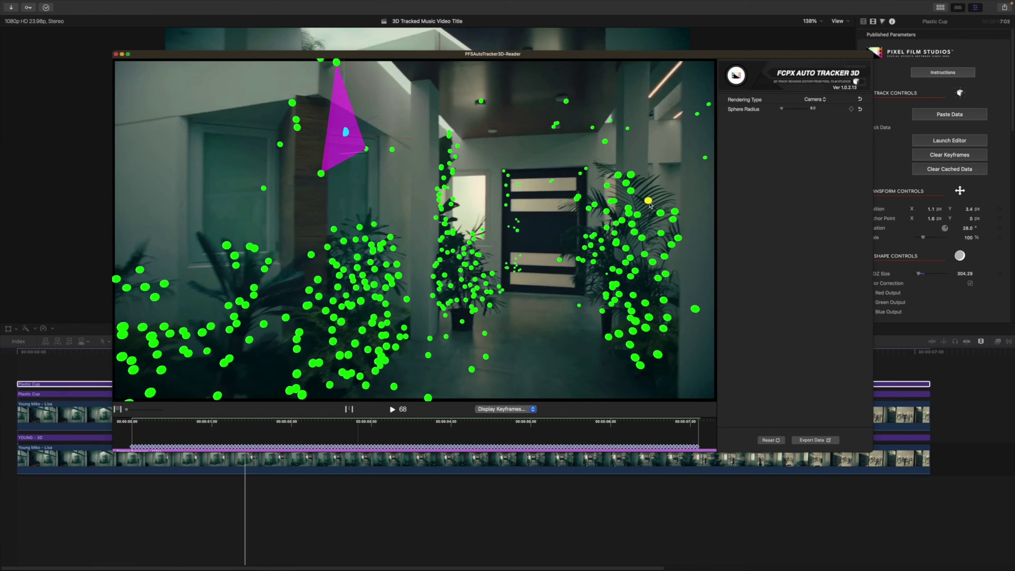
pyautogui.click(811, 441)
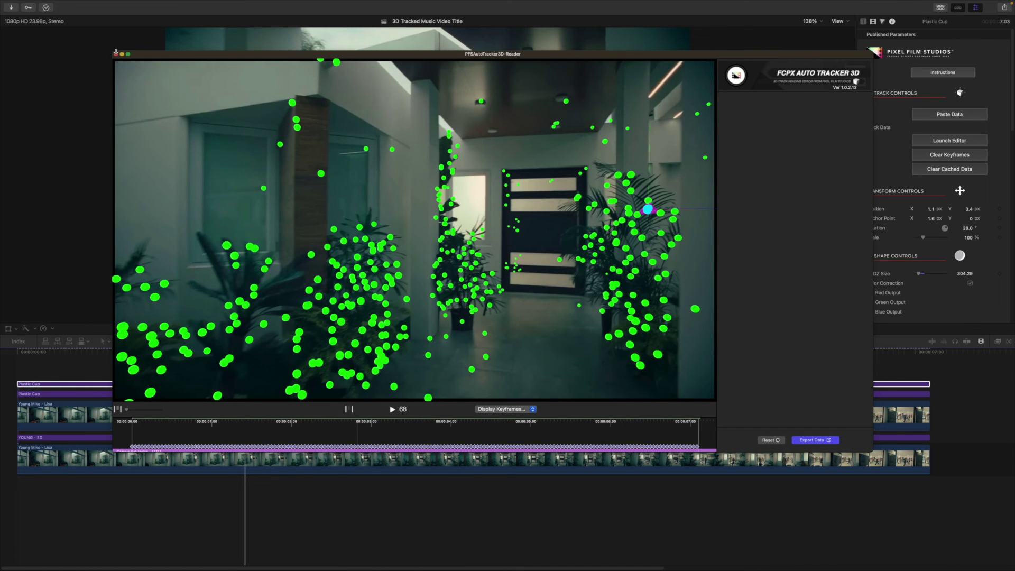
pyautogui.click(116, 54)
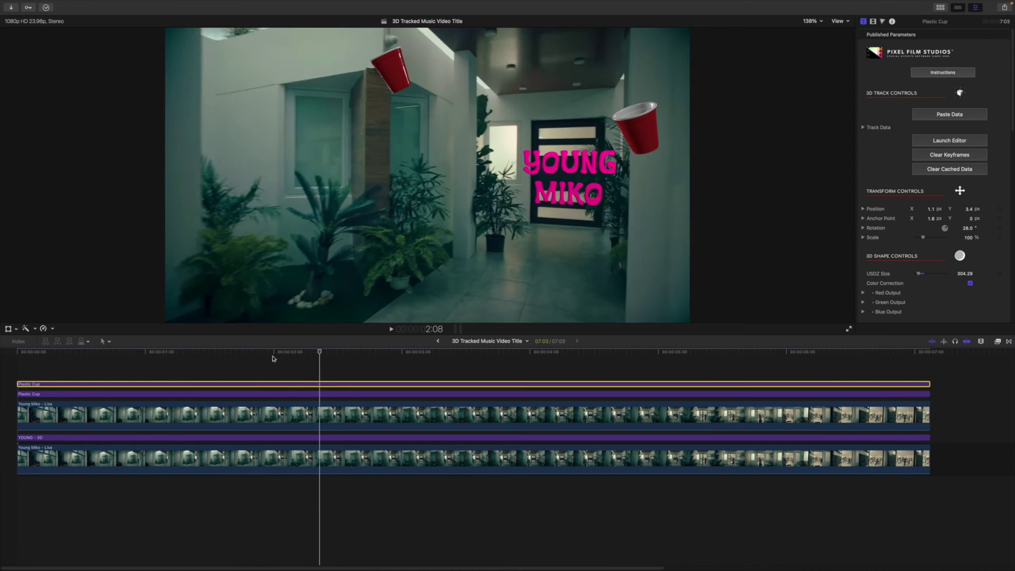
# Step: Shrink the second cup to a USDZ Size of 128.51, reposition it, rotate it to 299.2°, and play back the result
pyautogui.moveTo(273, 357); pyautogui.dragTo(427, 353)
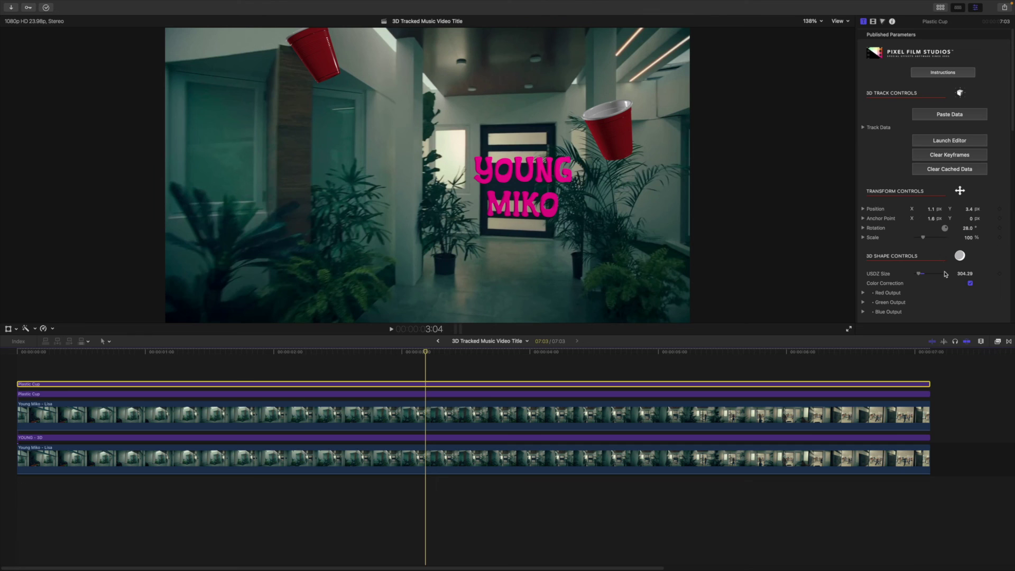
pyautogui.scroll(-1, 930, 270)
pyautogui.moveTo(919, 270); pyautogui.dragTo(916, 270)
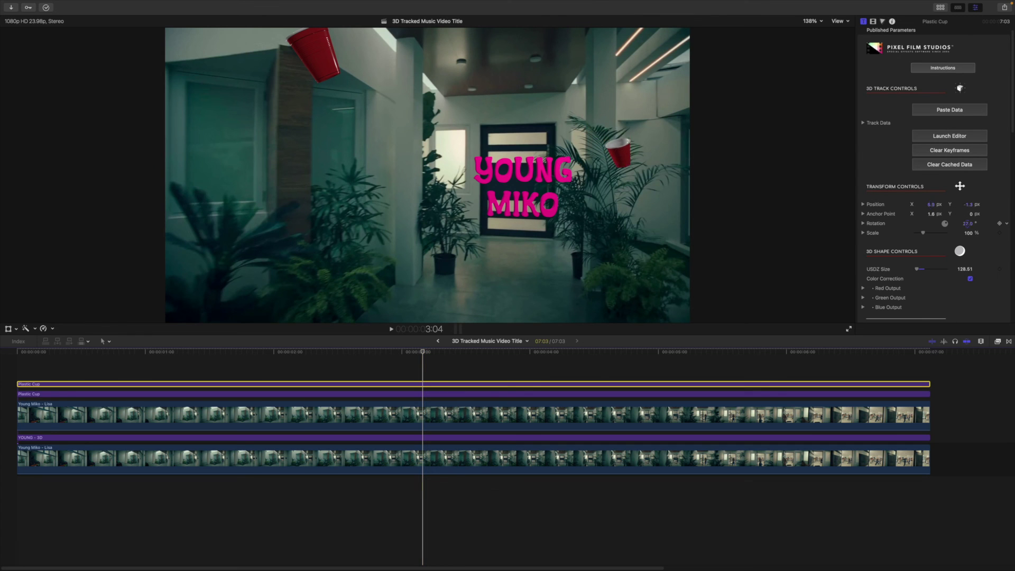
pyautogui.press('space')
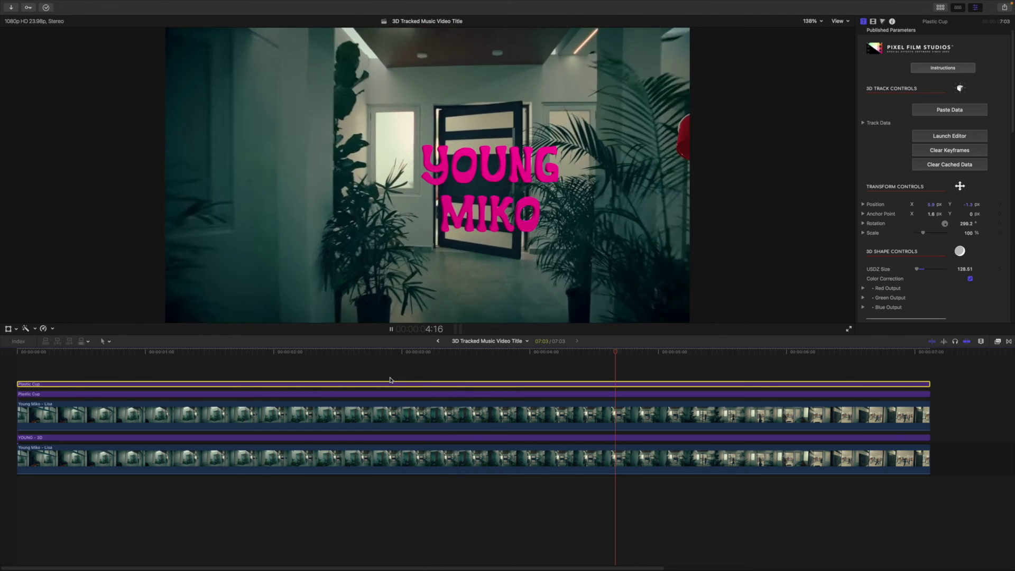
pyautogui.press('space')
# Step: Add a third Plastic Cup title above the others, tracked near the potted plant by the door, and scrub back to review all cups
pyautogui.moveTo(423, 355); pyautogui.dragTo(415, 355)
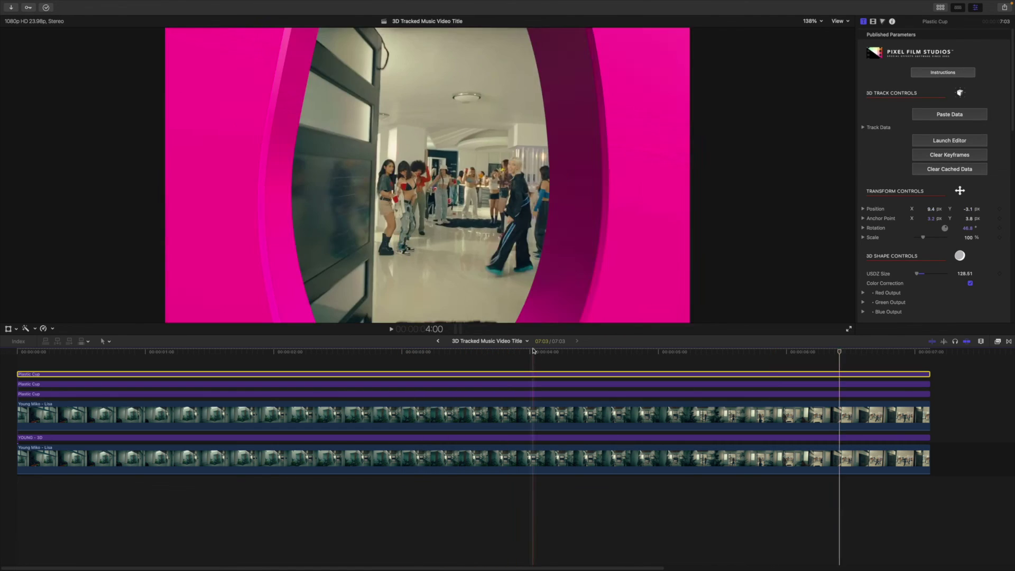
pyautogui.moveTo(533, 351); pyautogui.dragTo(380, 351)
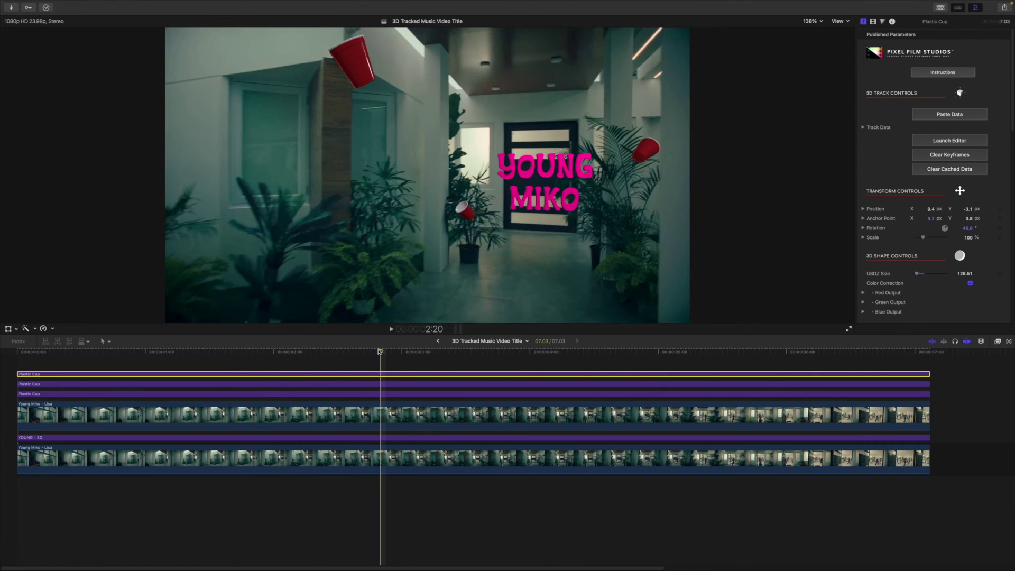